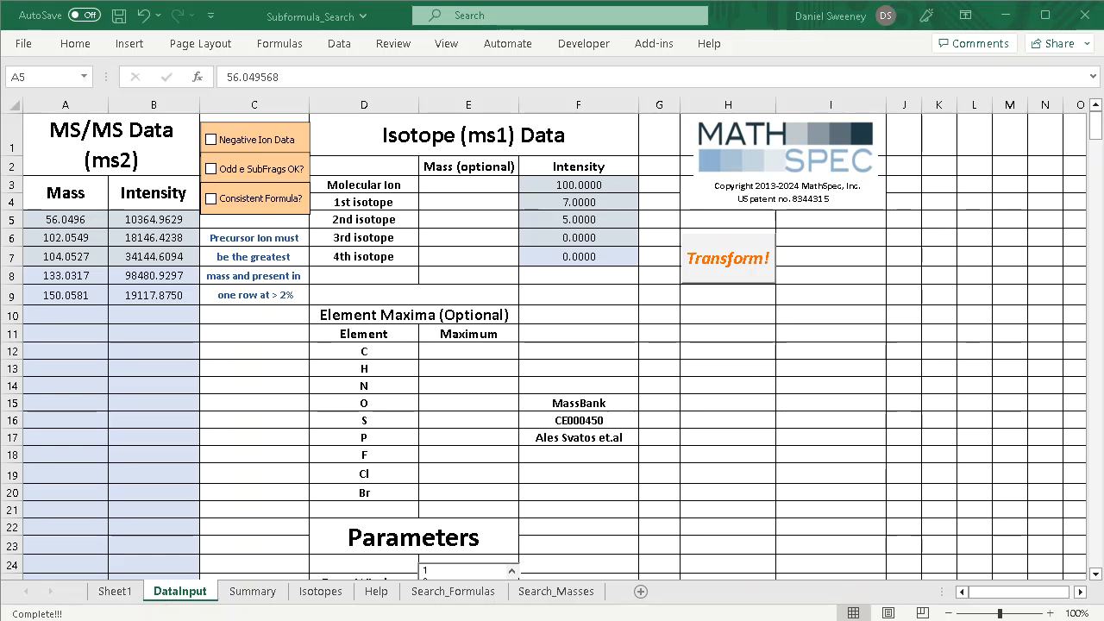
- Run the Transform on the entered MS/MS and isotope data and dismiss its completion message
click(714, 258)
click(713, 259)
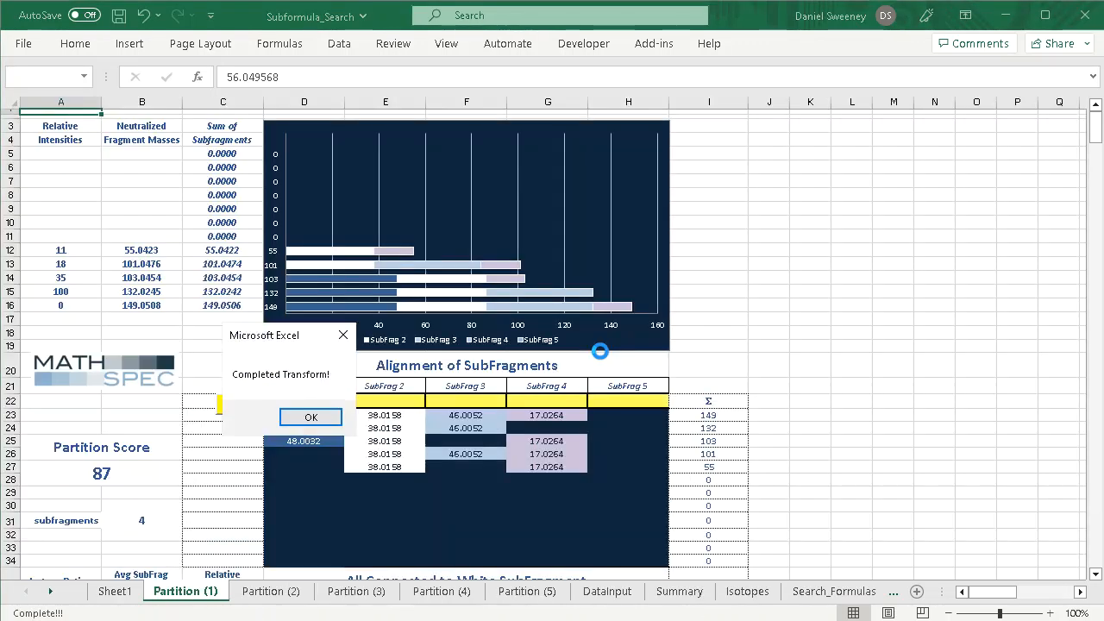
click(319, 420)
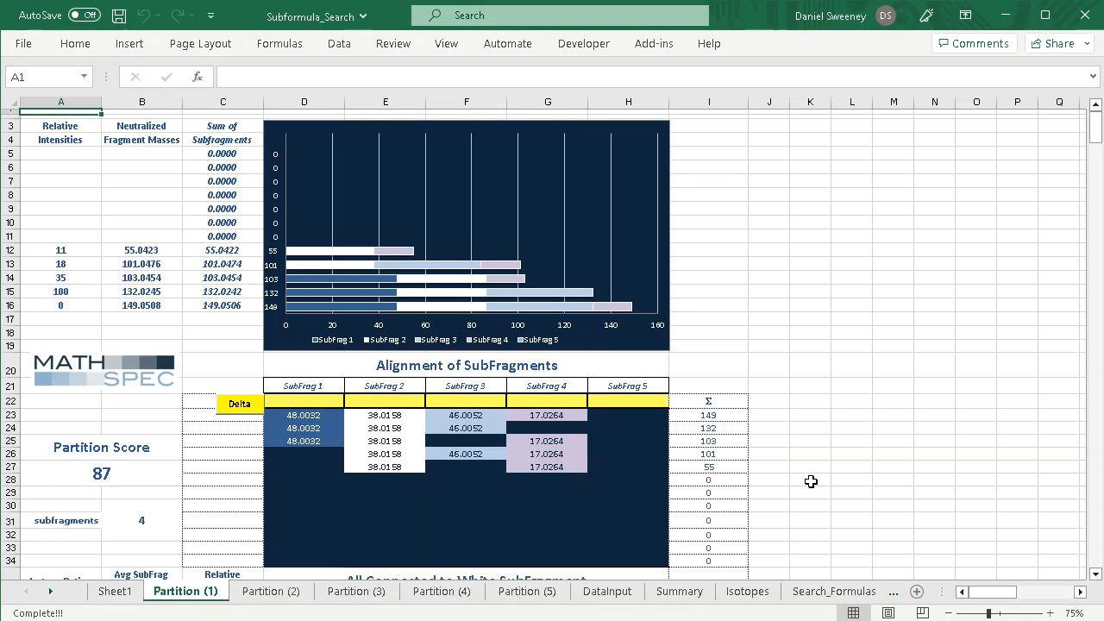
- Copy the subfragment formulas and molecular formula in D37:I37 of Partition (1) and paste them transposed at D1 of Search_Formulas
click(1096, 574)
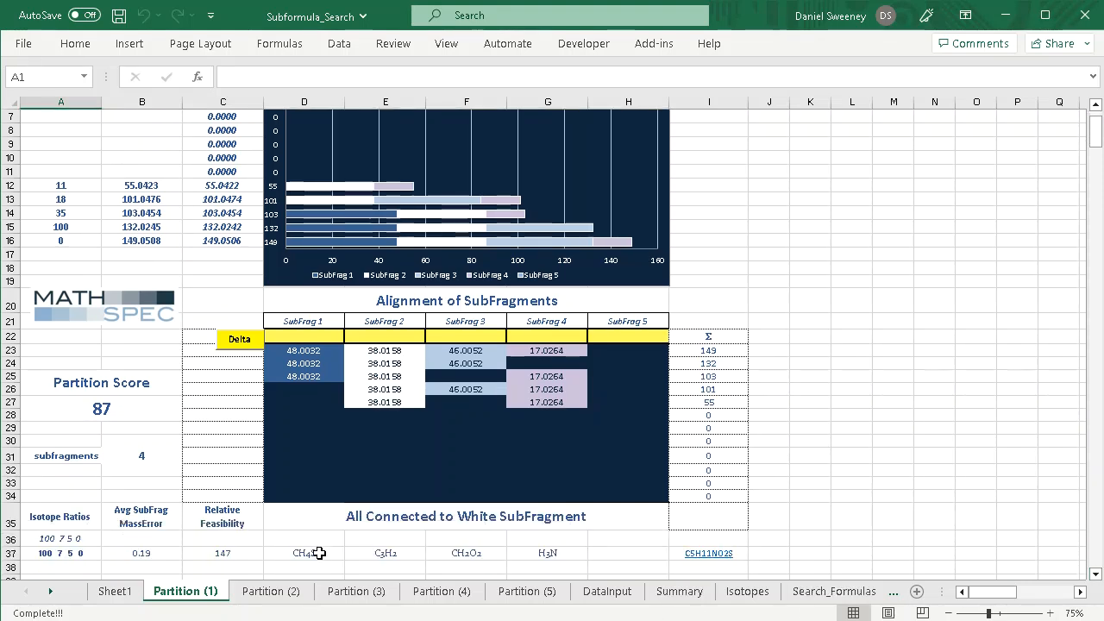
drag(319, 553, 719, 557)
right_click(720, 557)
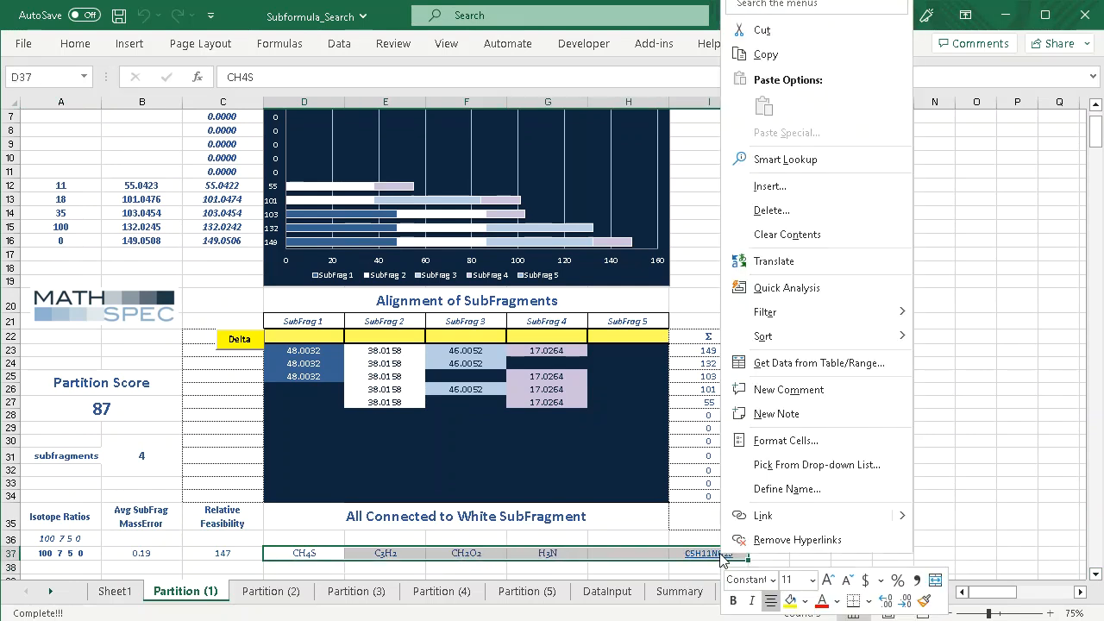
click(781, 51)
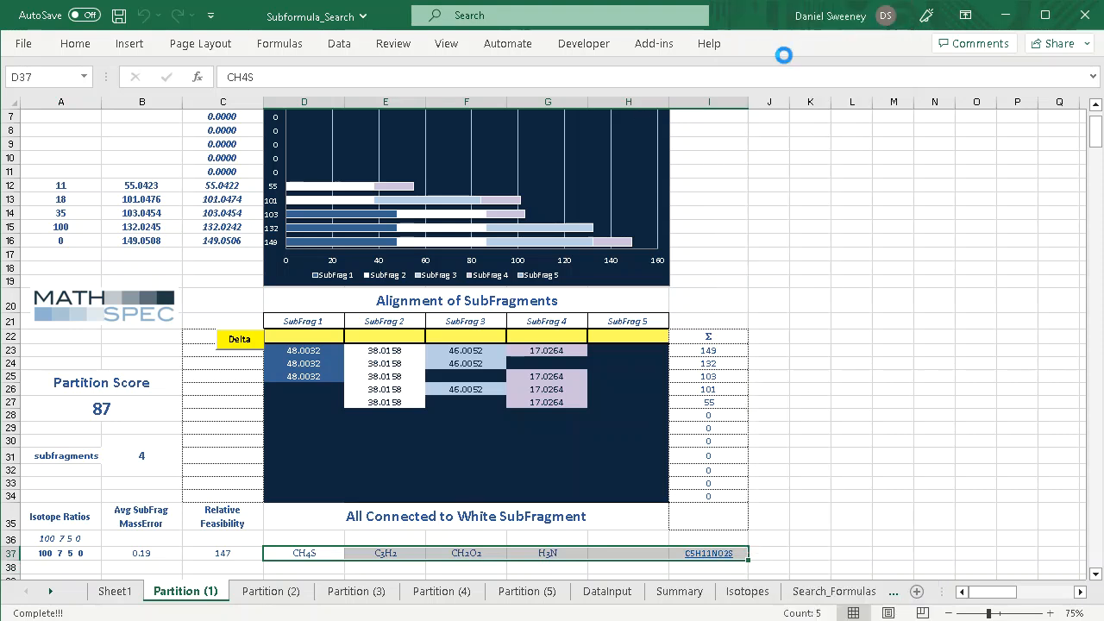
click(835, 592)
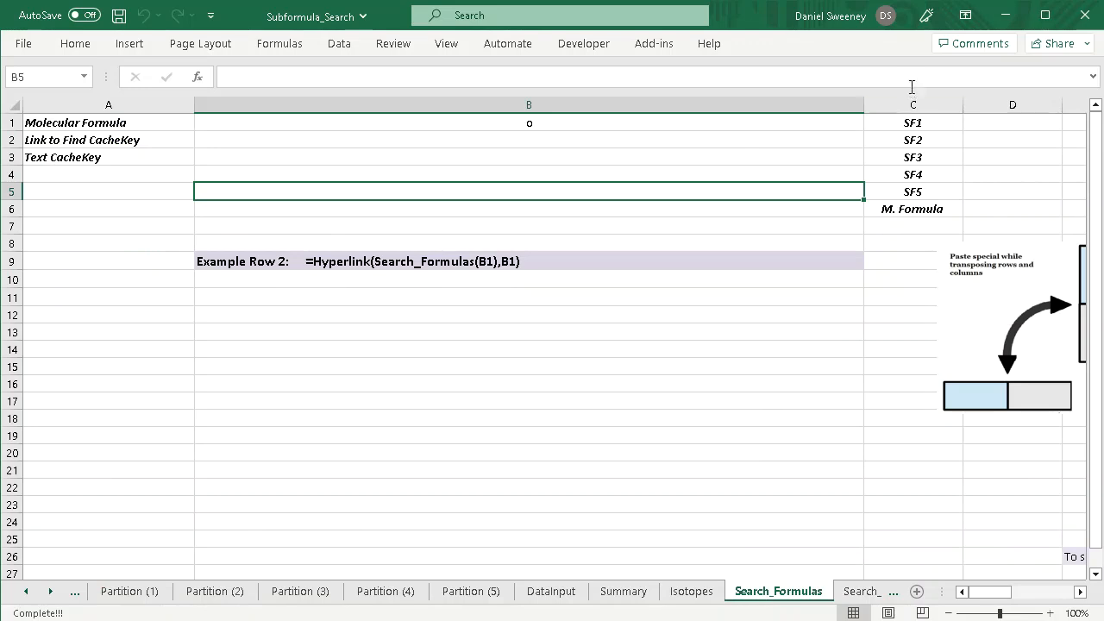
click(1002, 122)
right_click(1001, 122)
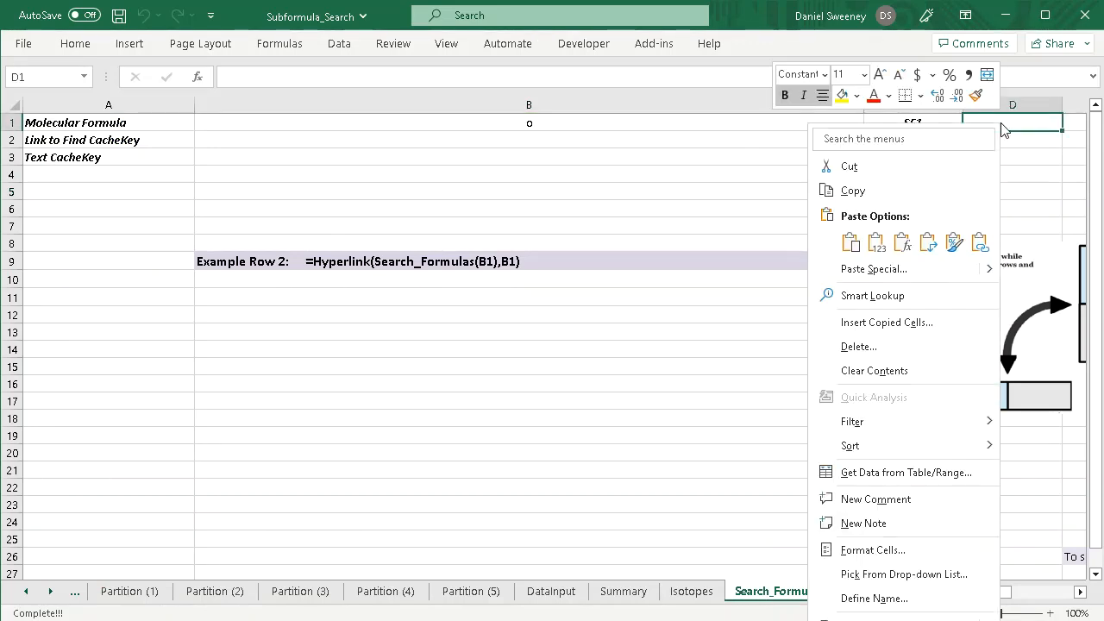
click(928, 243)
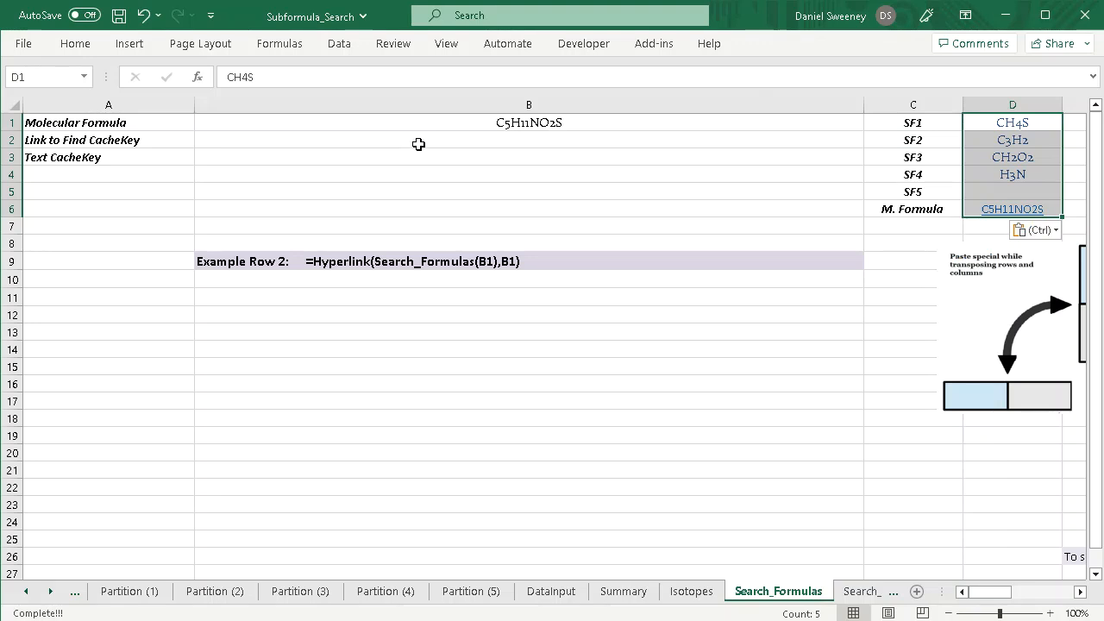
- Copy the example formula =Hyperlink(Search_Formulas(B1),B1) from B9 into cell B2
click(347, 259)
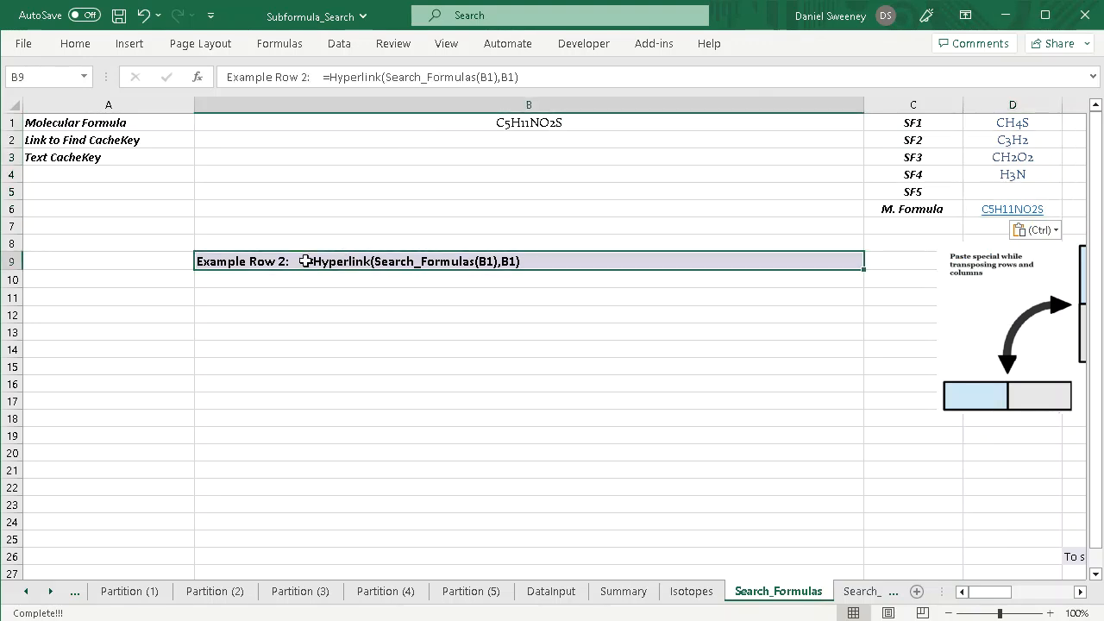
double_click(307, 261)
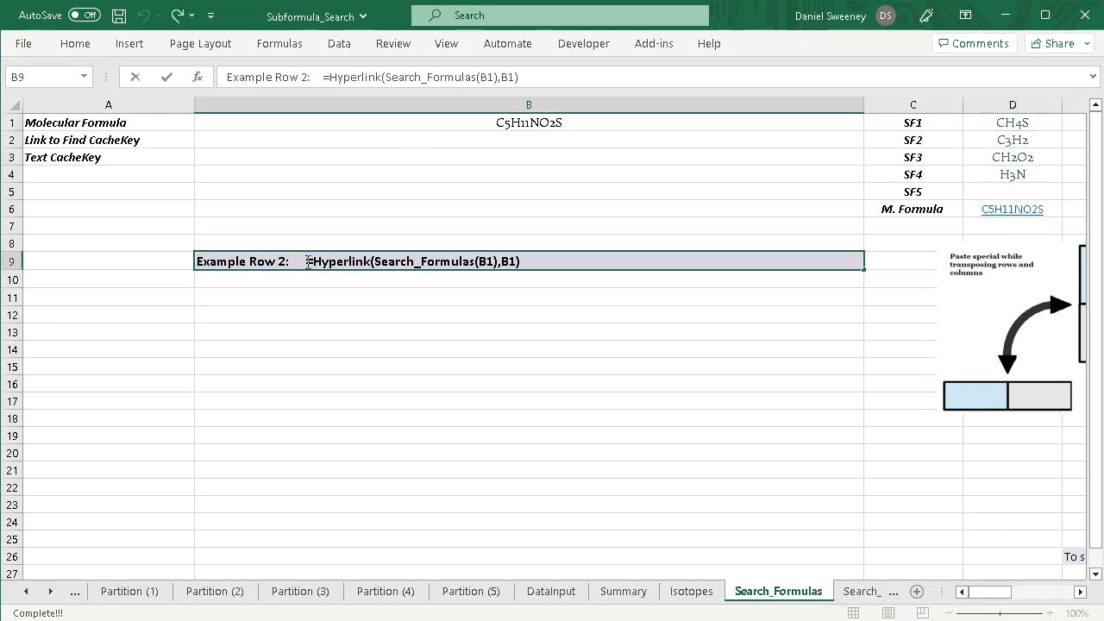
drag(309, 262, 519, 265)
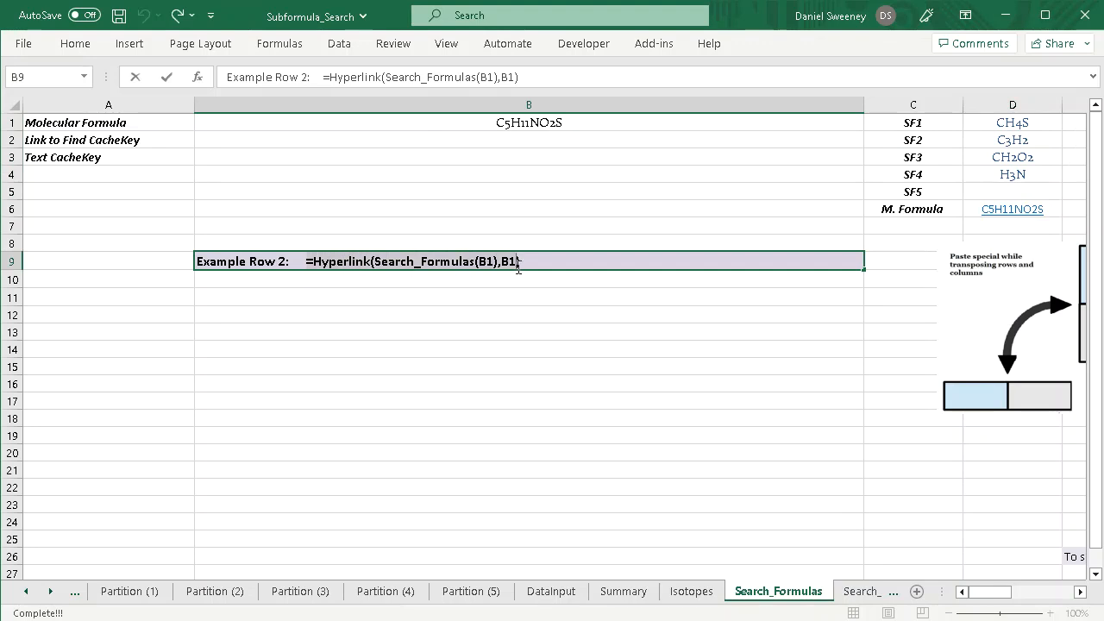
right_click(485, 268)
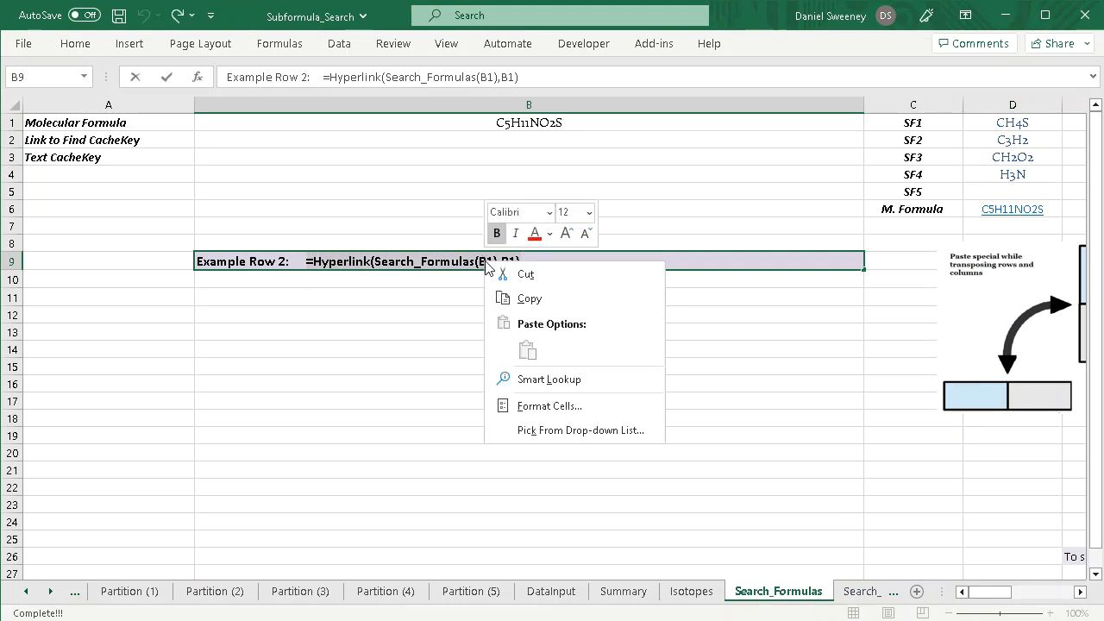
click(530, 299)
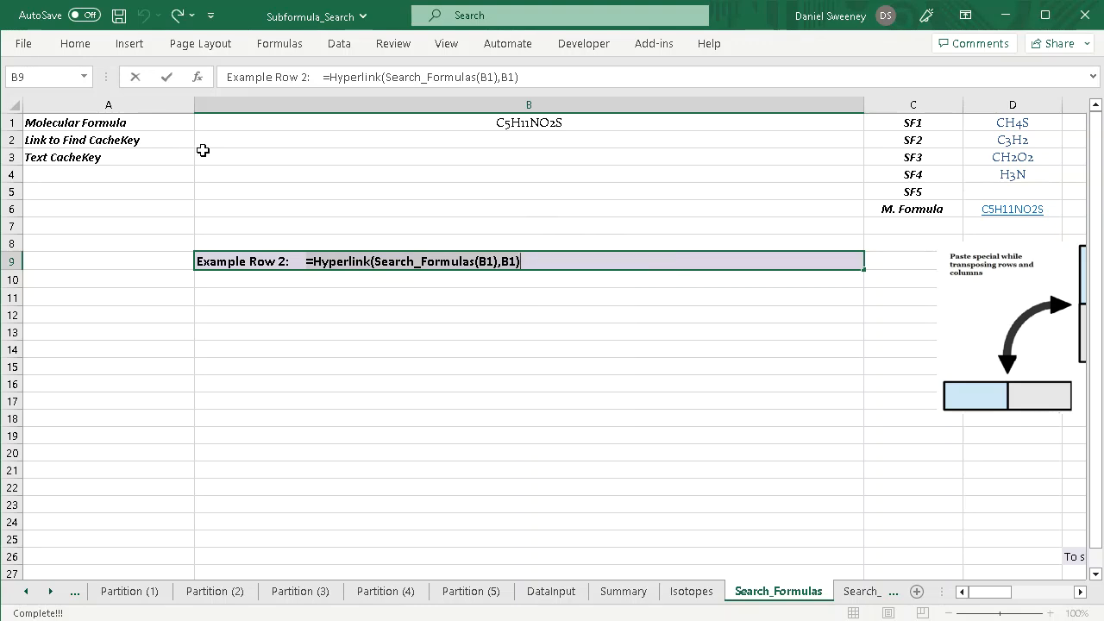
click(216, 142)
right_click(219, 143)
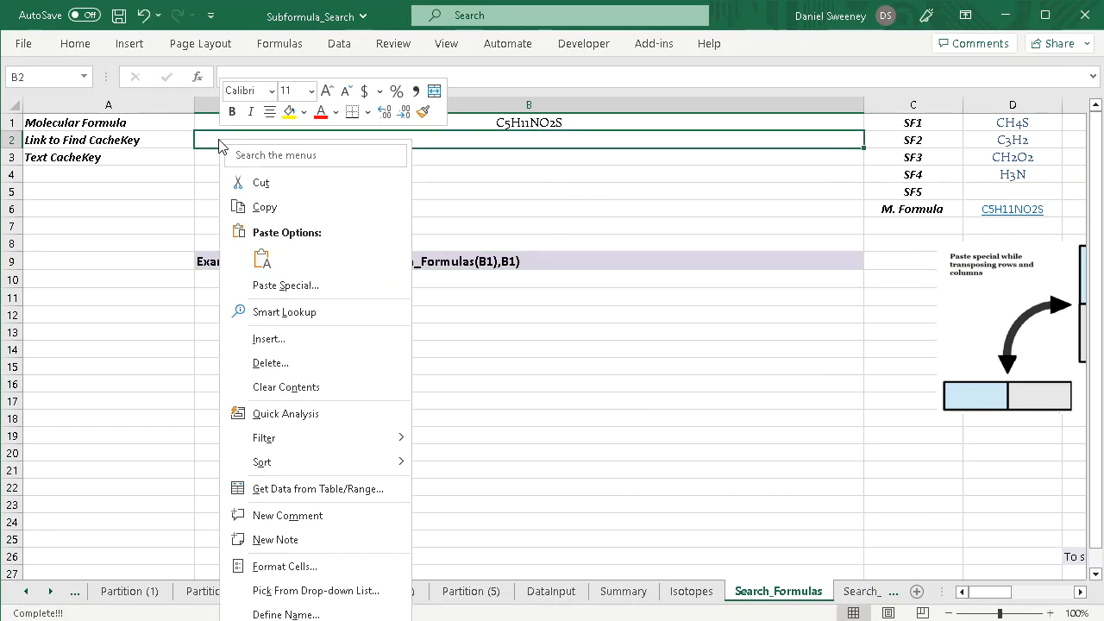
click(263, 259)
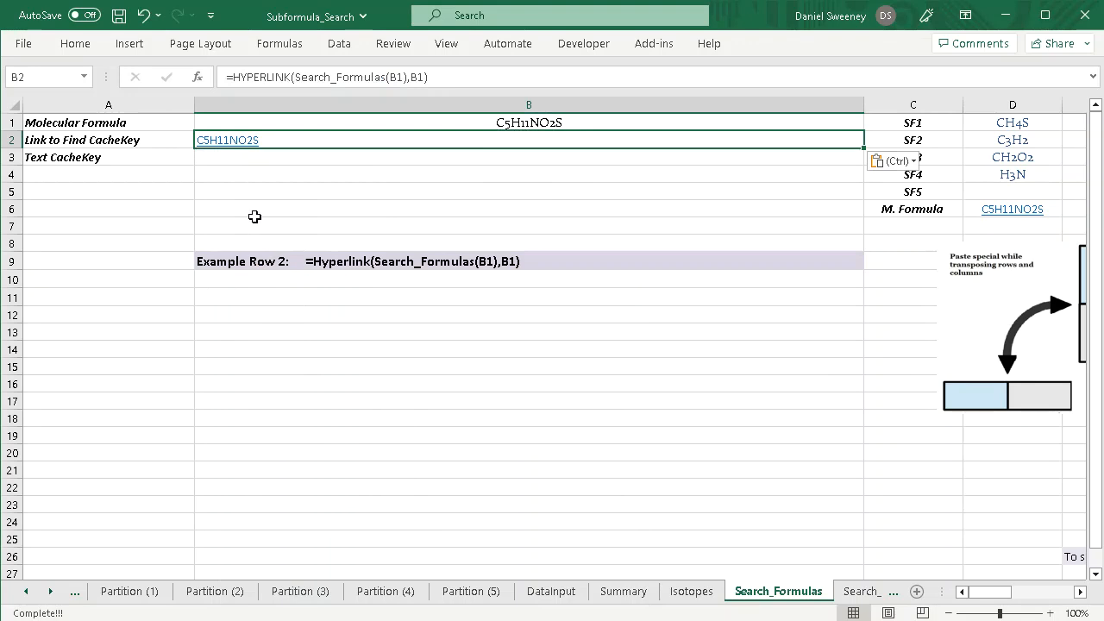
- Open the formula link in B2, copy the returned CacheKey in the browser, and paste it into B3 of the workbook
click(231, 147)
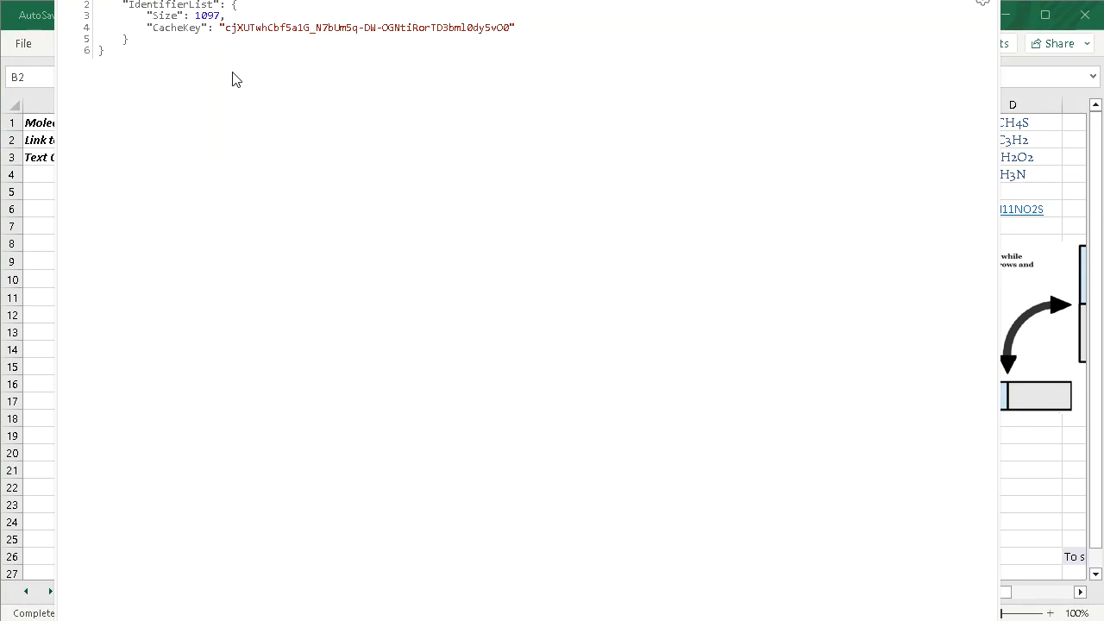
drag(225, 28, 511, 22)
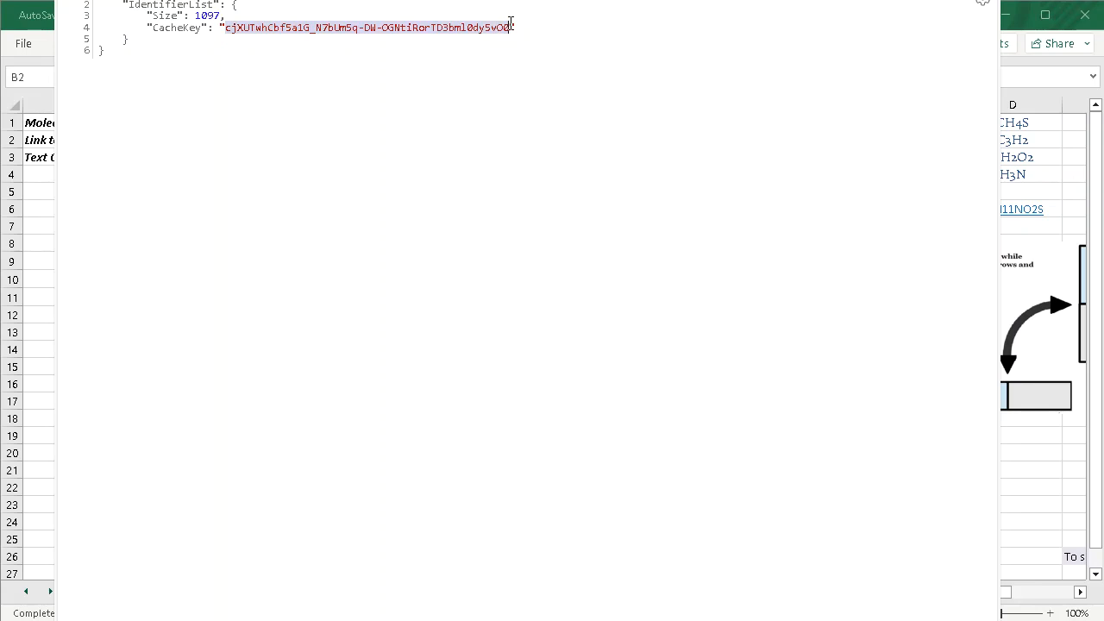
right_click(493, 29)
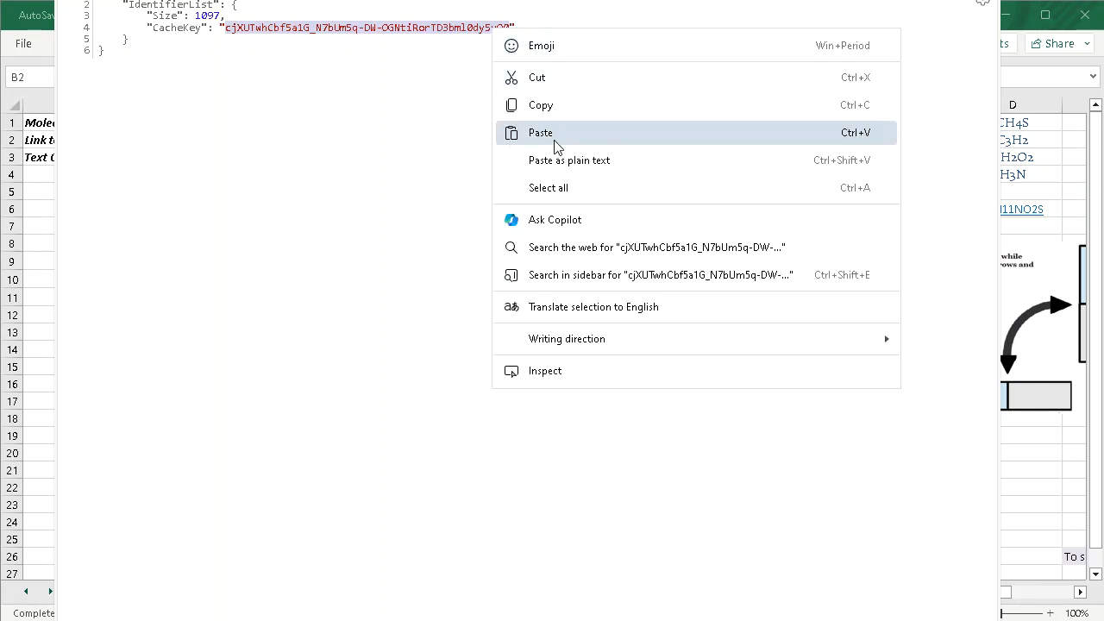
click(551, 106)
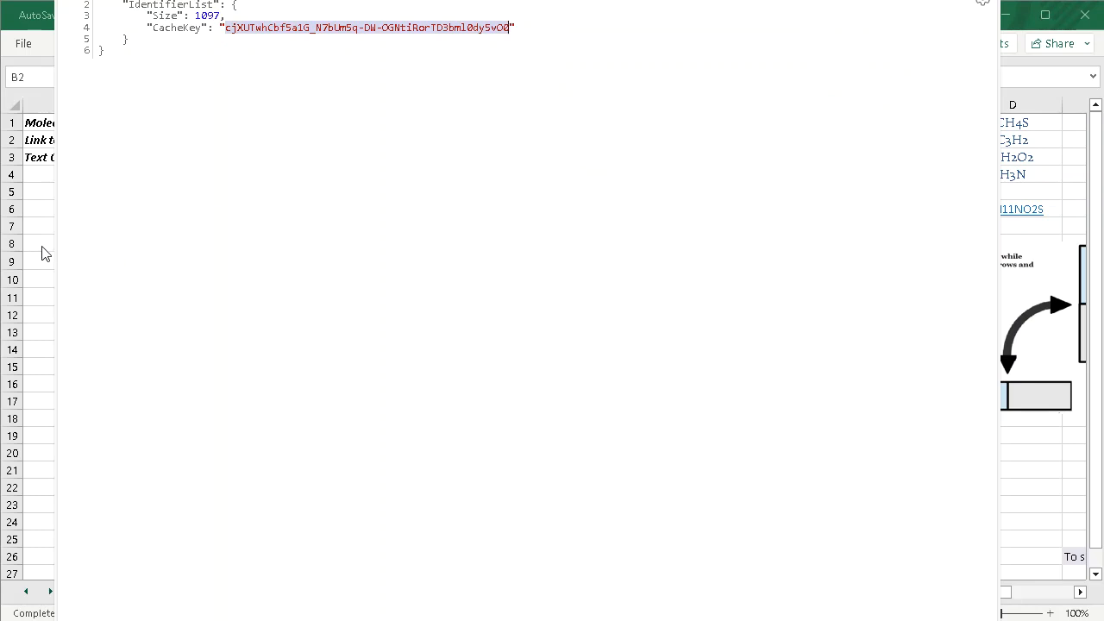
key(alt+Tab)
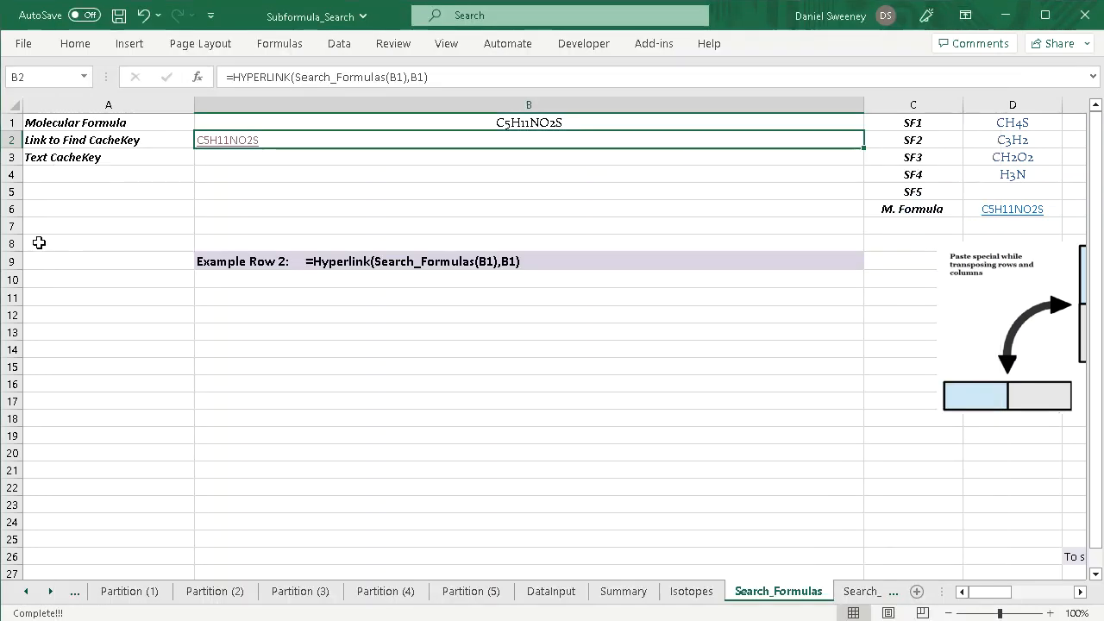
click(221, 159)
right_click(222, 160)
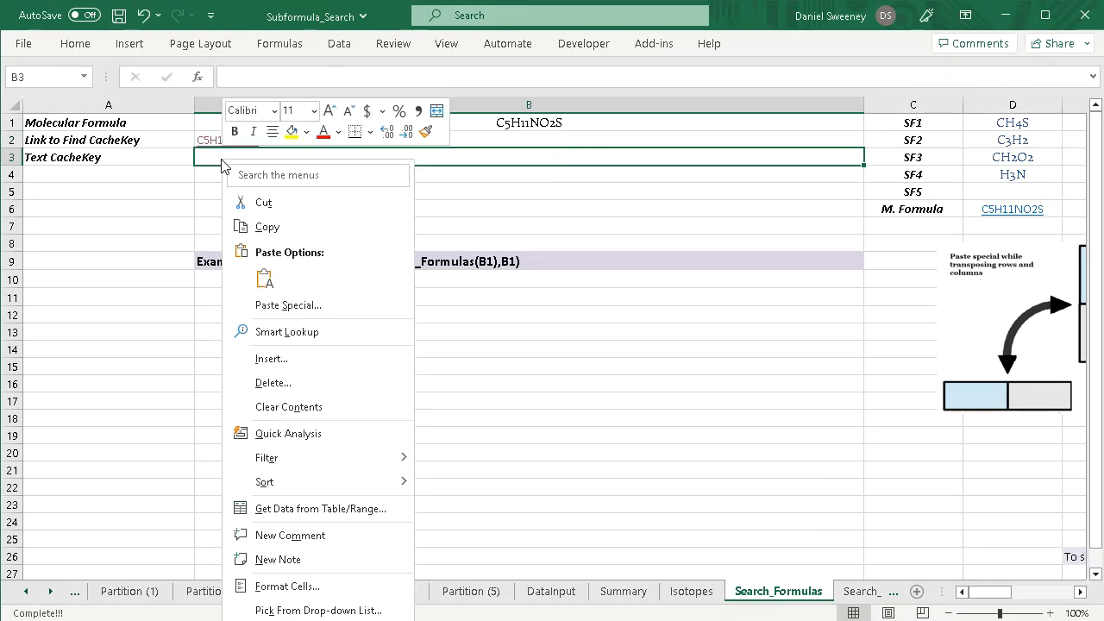
click(264, 279)
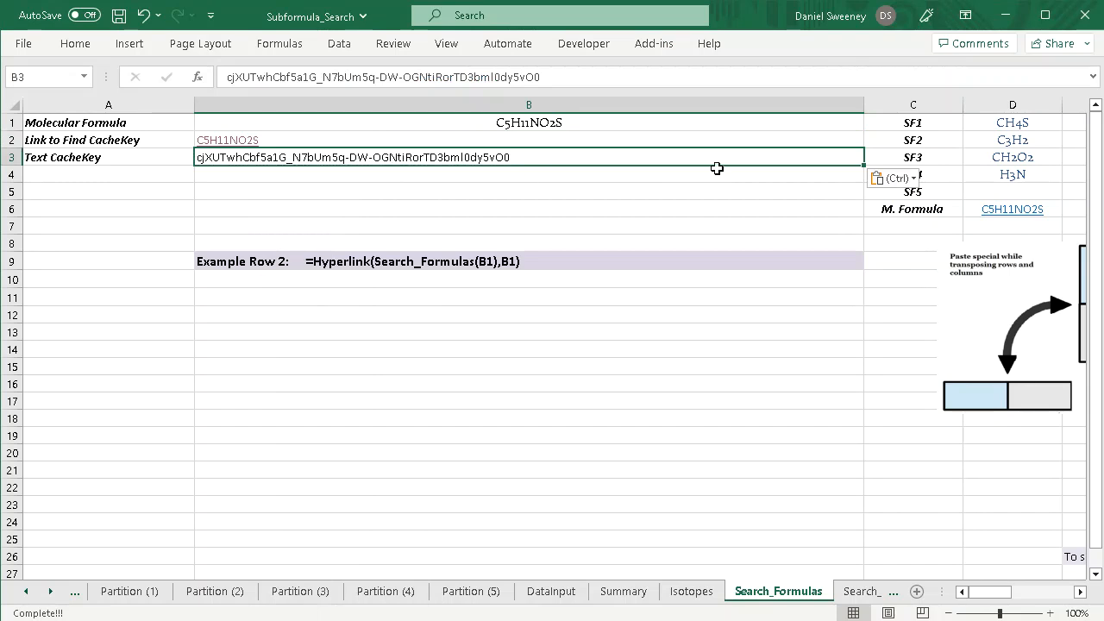
- Run the custom add-in formula search with the CacheKey and copy the full list of returned CID numbers from the browser
click(654, 47)
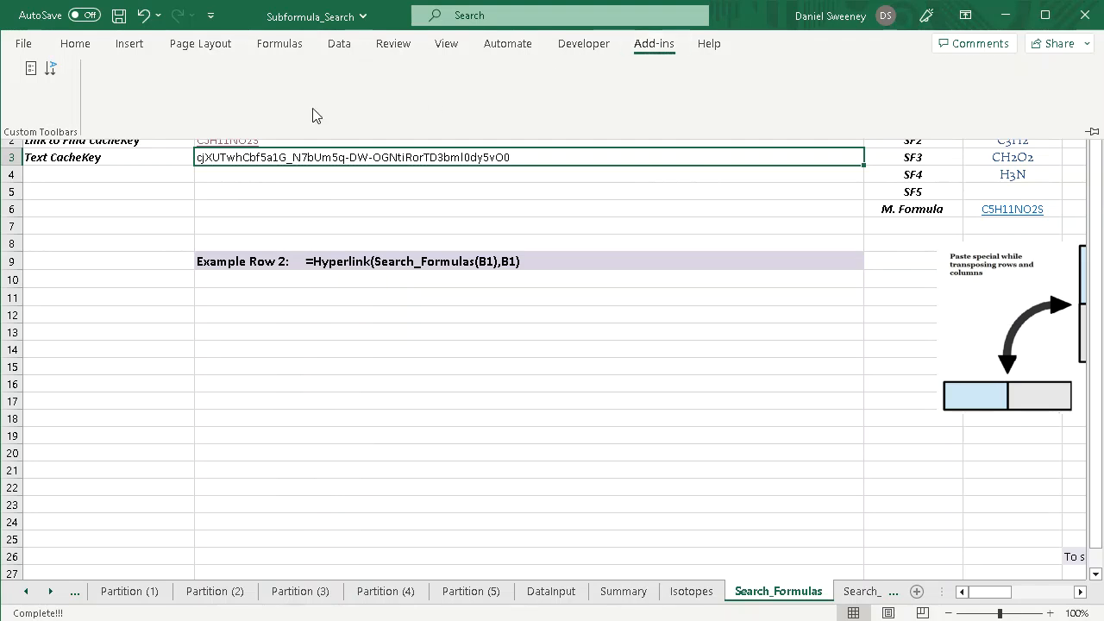
click(31, 76)
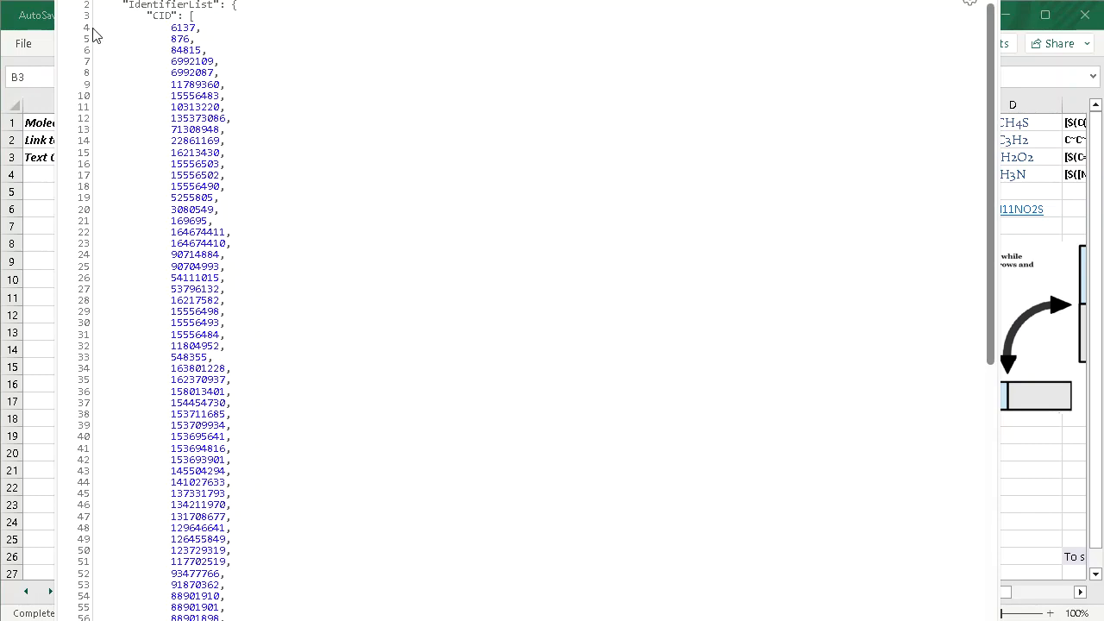
drag(94, 34, 116, 122)
drag(99, 29, 298, 620)
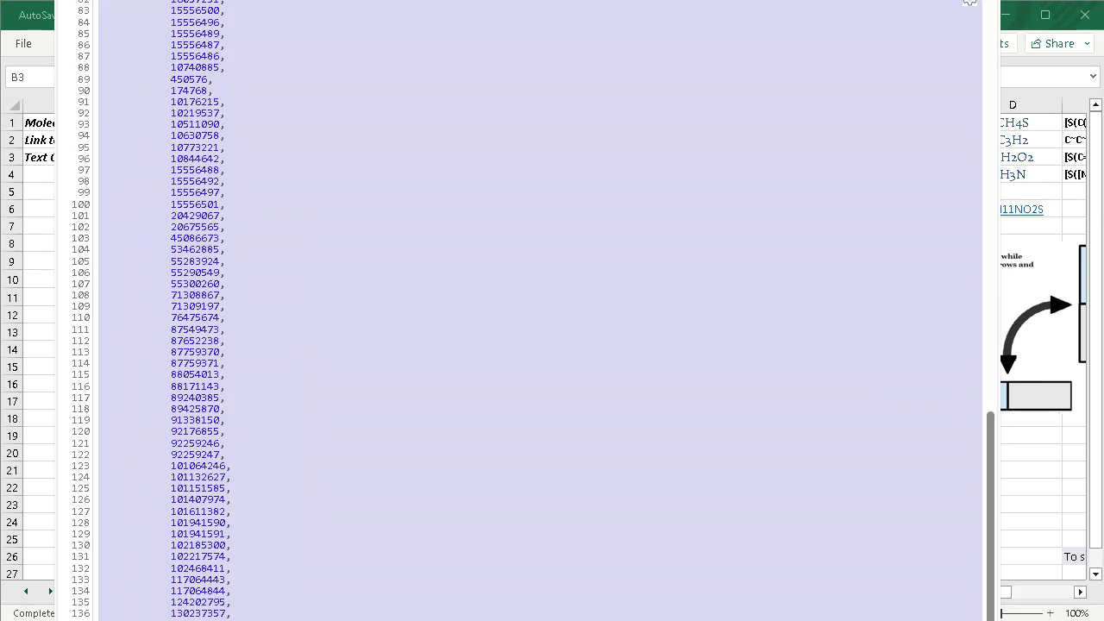
right_click(198, 374)
click(244, 453)
- Paste the copied CID list into Sheet1 of the workbook starting at A1 and widen column A to fit it
click(39, 495)
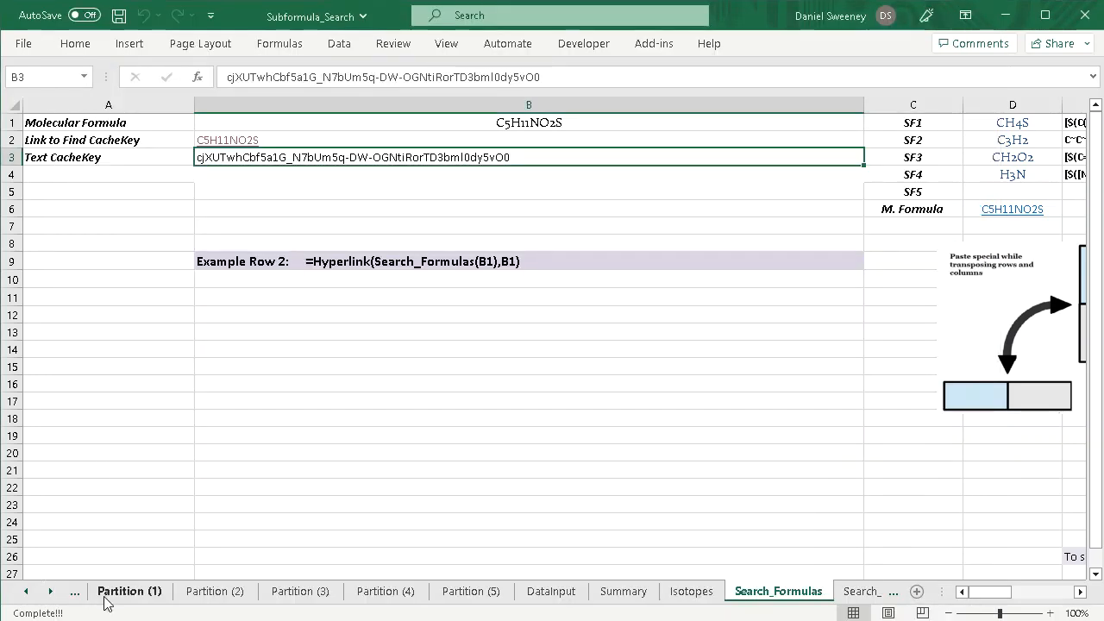
click(26, 591)
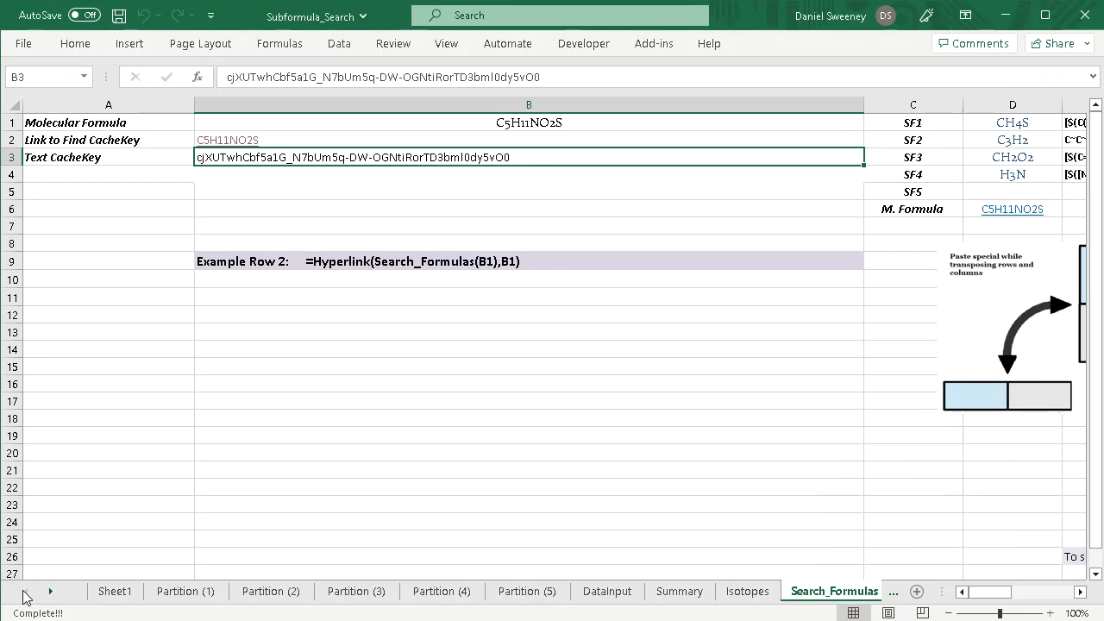
click(110, 593)
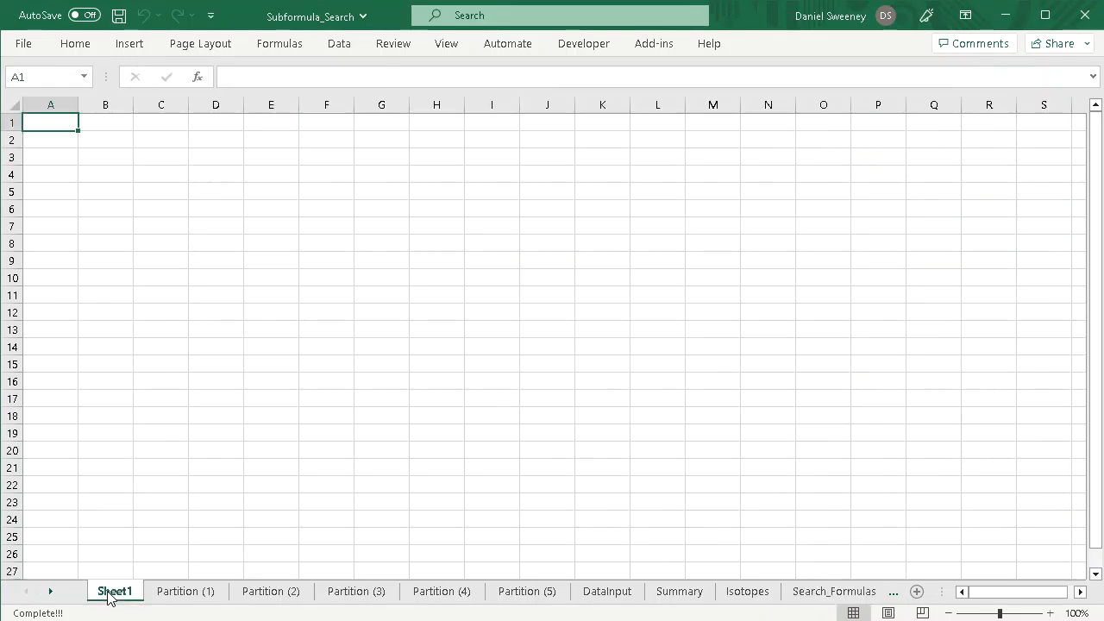
right_click(58, 125)
click(101, 243)
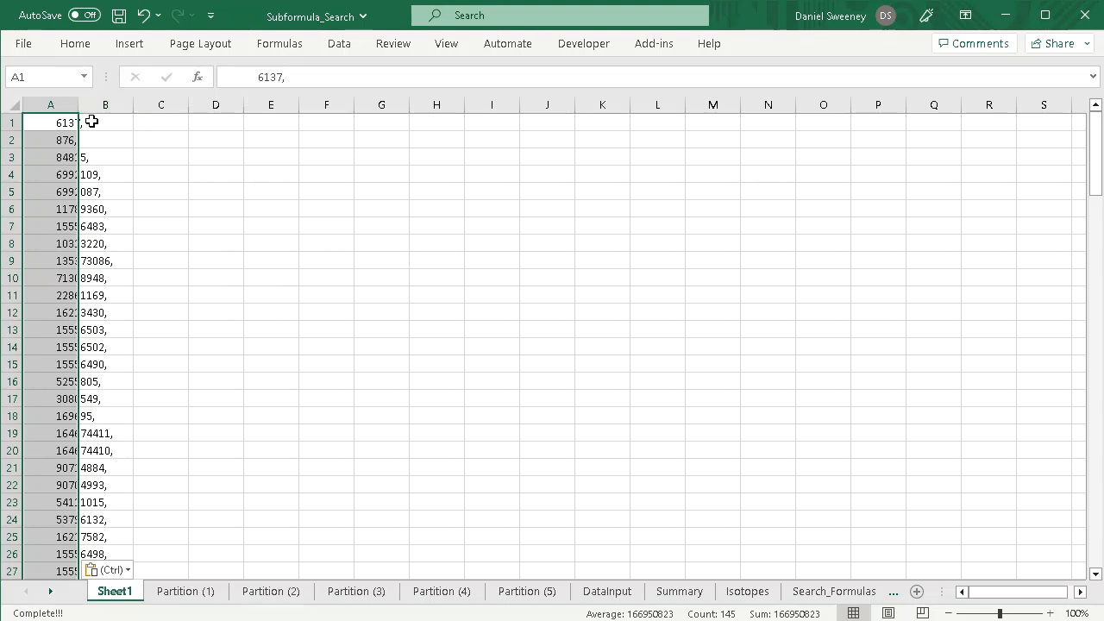
drag(77, 104, 162, 104)
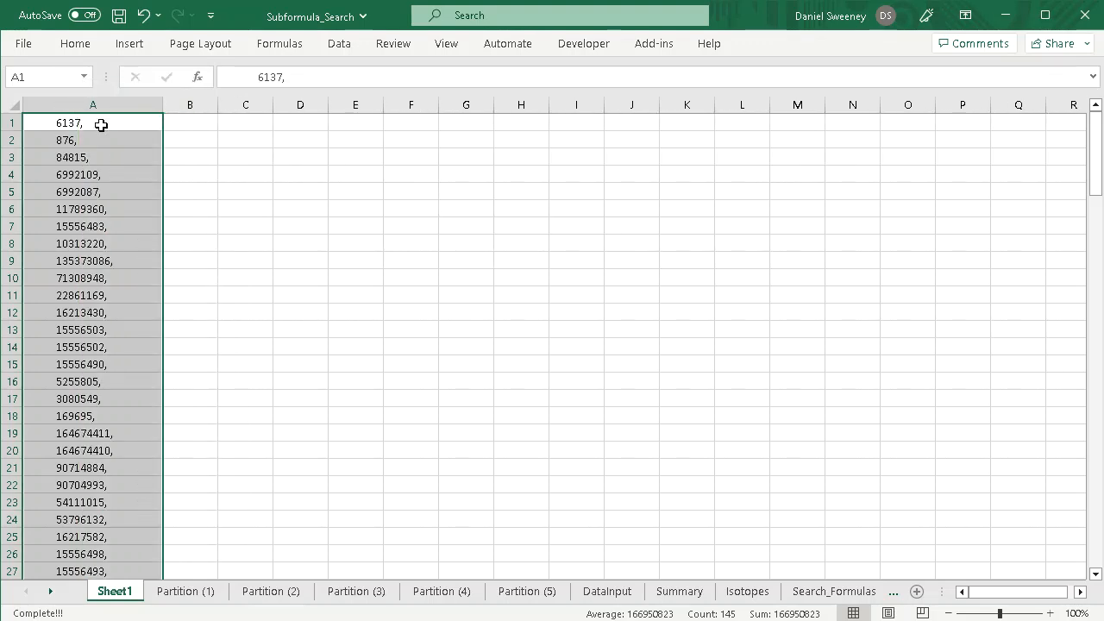
- Copy the subfragment masses and their sum from D23:I23 of the Partition (1) sheet
key(ctrl+Page_Down)
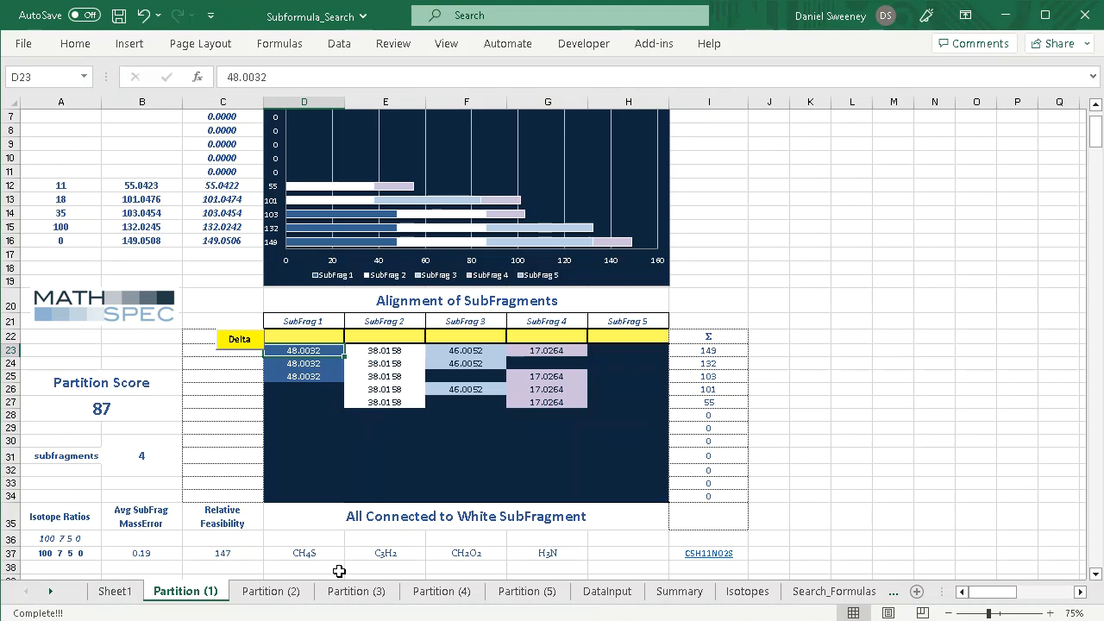
drag(316, 351, 703, 350)
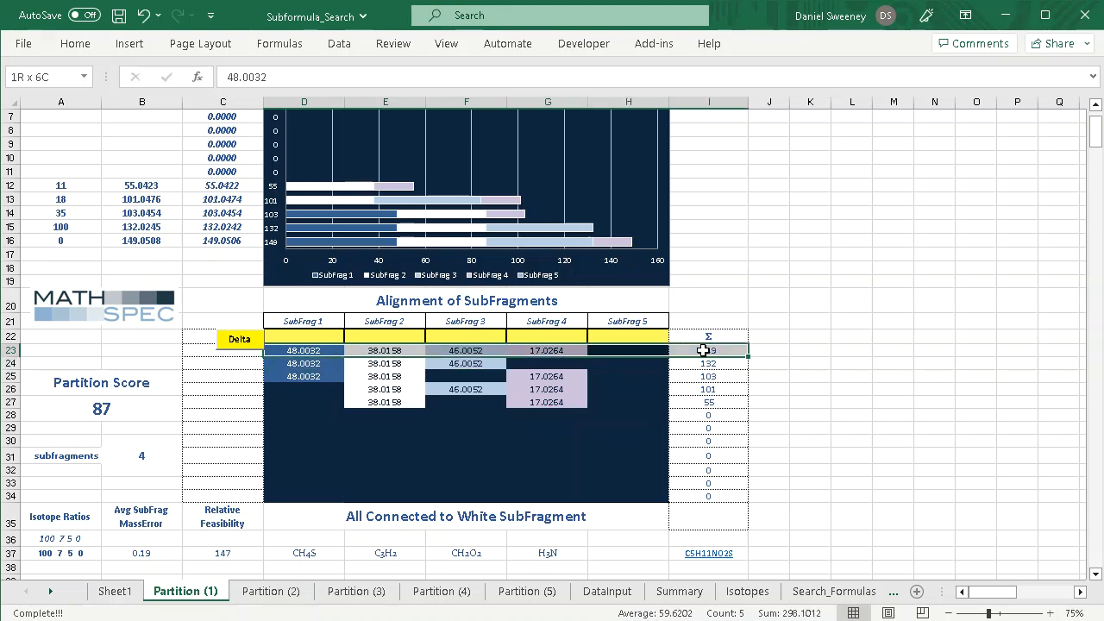
right_click(704, 350)
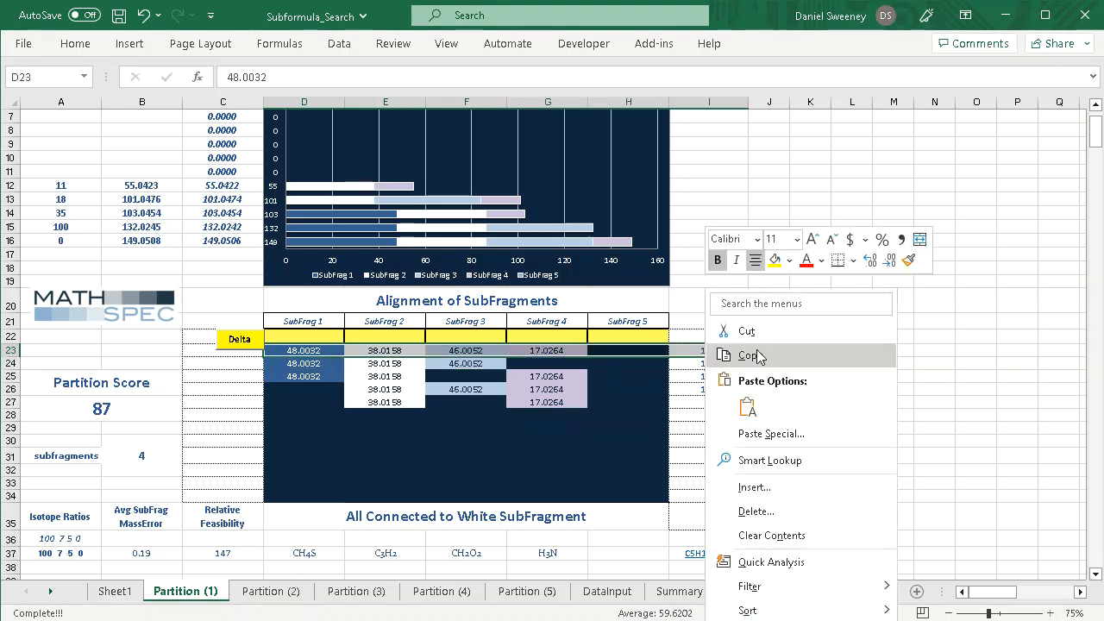
click(758, 356)
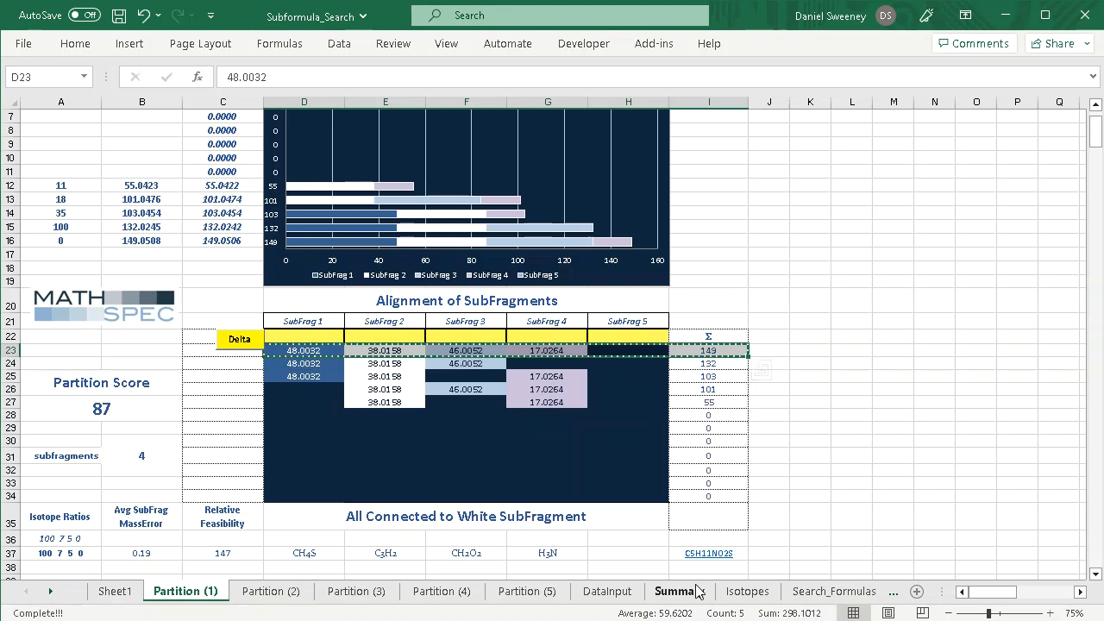
- Paste the copied masses transposed into the Search_Masses sheet, starting at D1
click(894, 594)
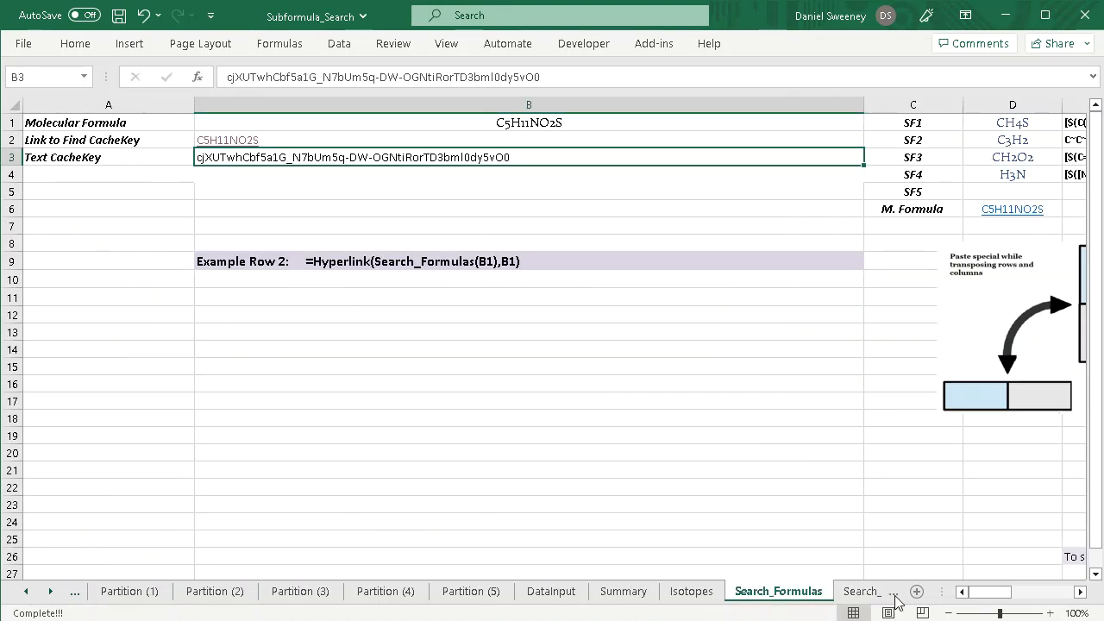
click(894, 594)
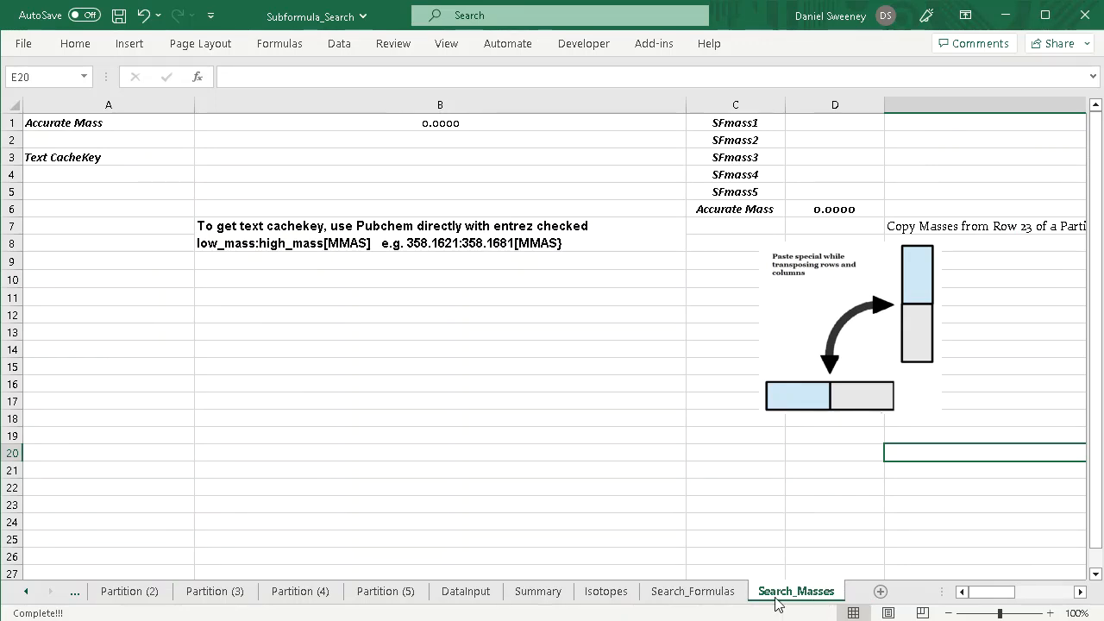
click(830, 123)
right_click(829, 122)
key(Escape)
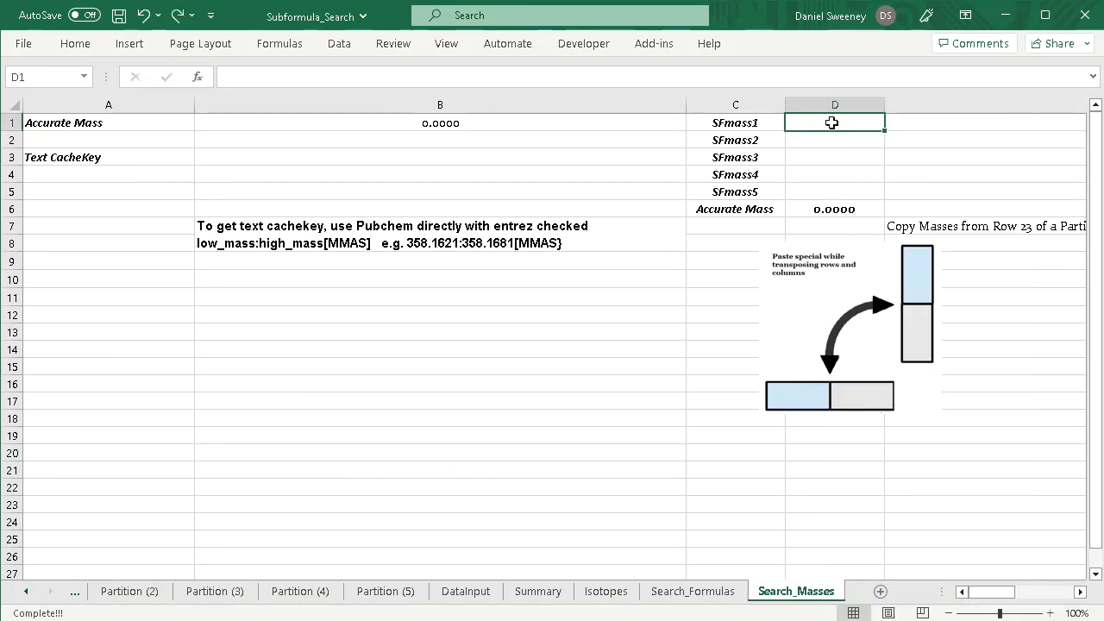
right_click(832, 122)
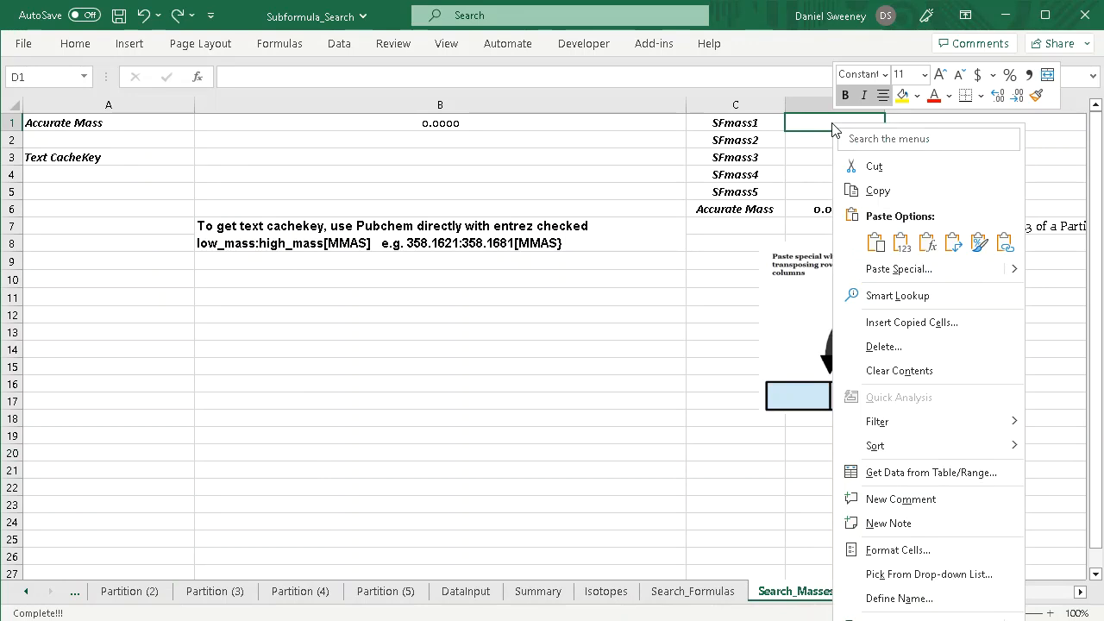
click(953, 245)
- Format the accurate mass in D6 as a number with four decimal places
click(833, 209)
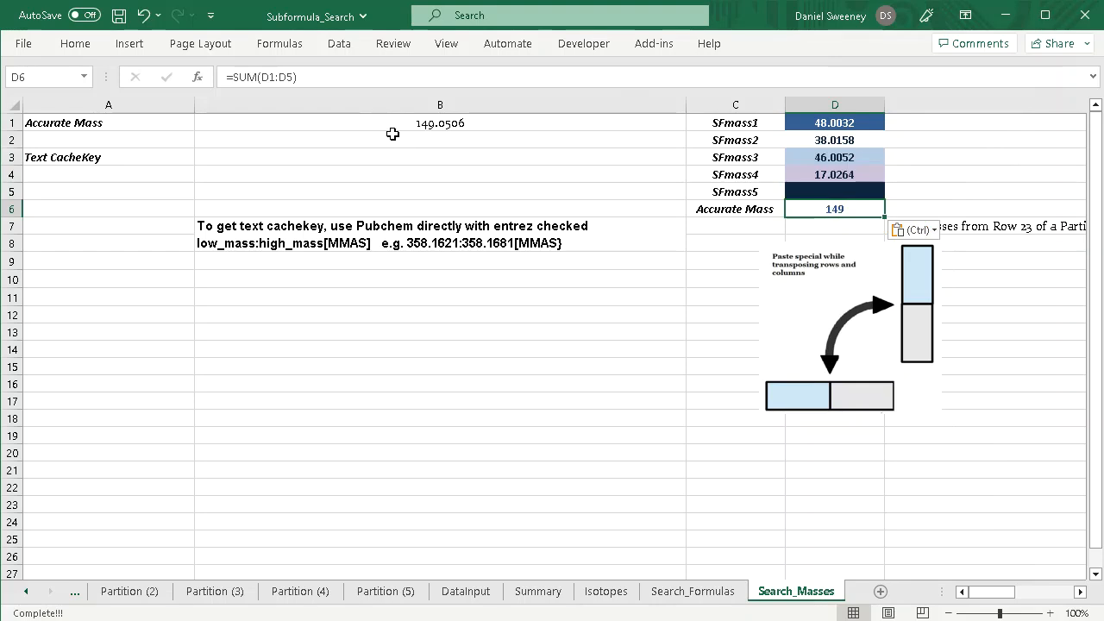
right_click(821, 215)
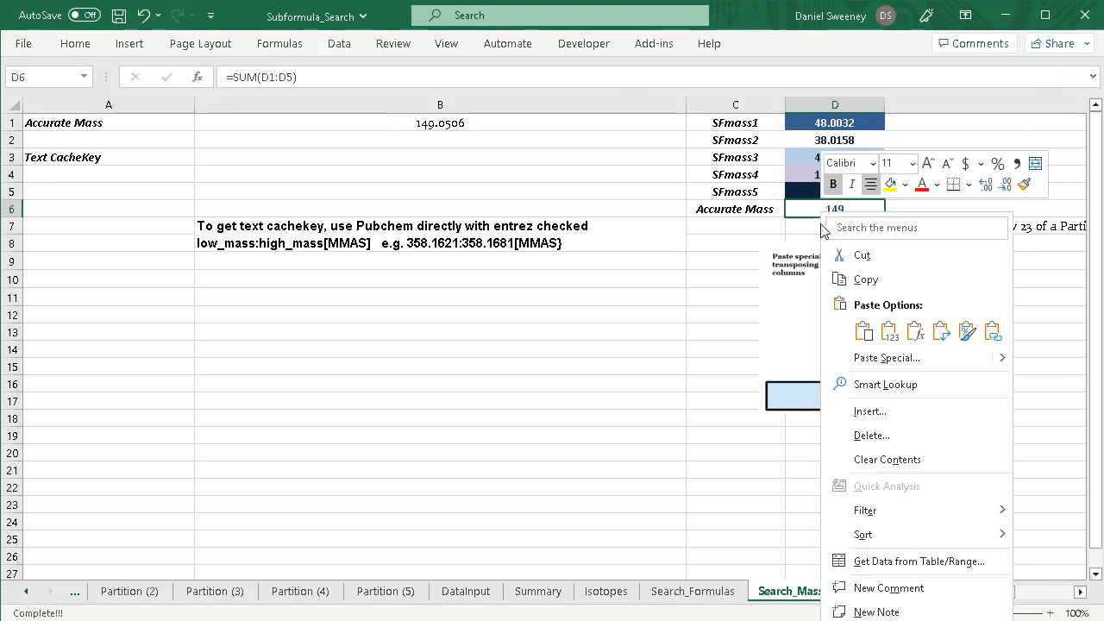
key(Escape)
key(ctrl+1)
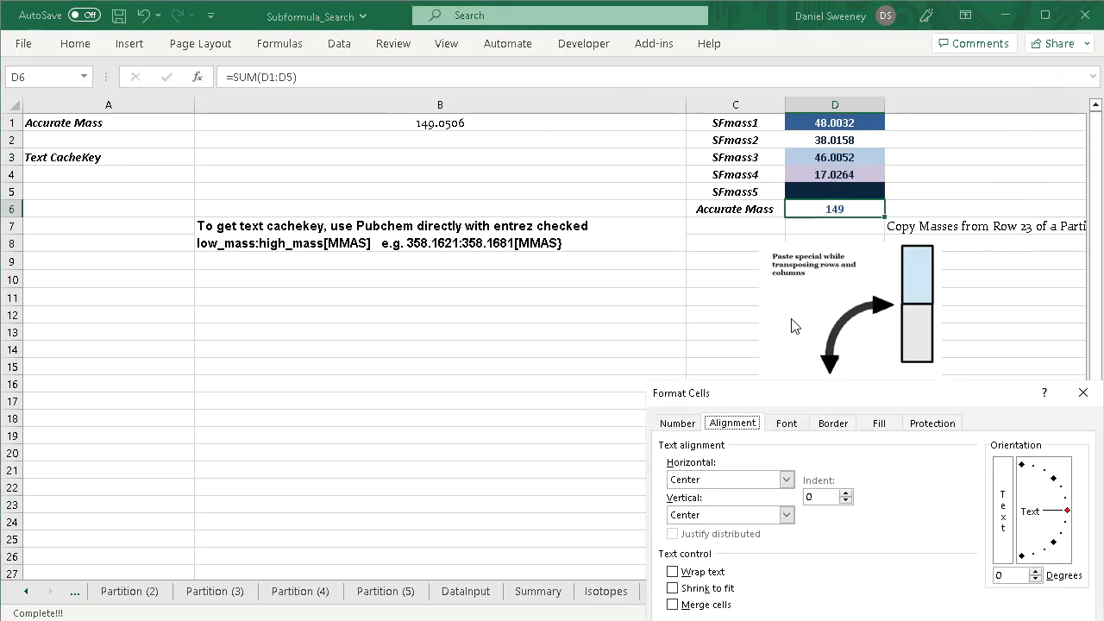
click(683, 426)
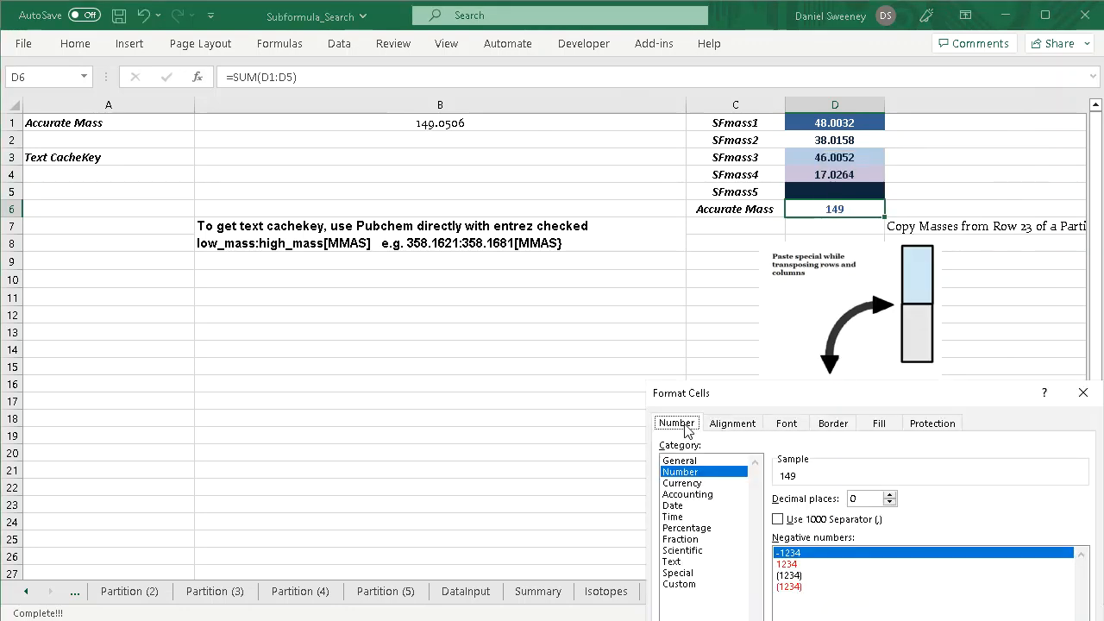
click(890, 496)
click(890, 495)
click(891, 495)
click(890, 495)
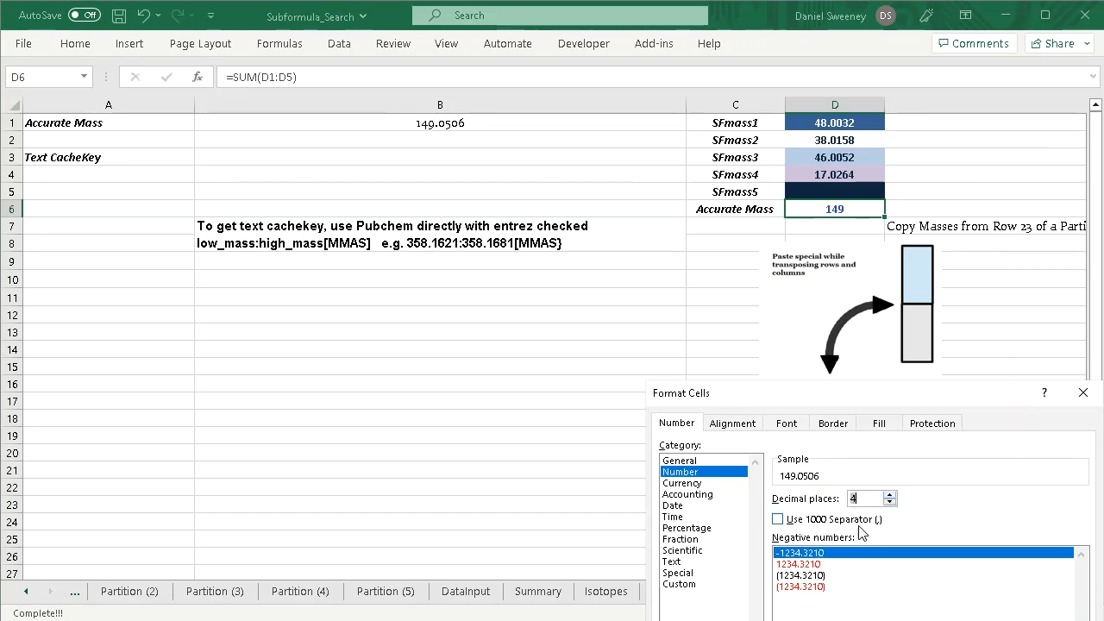
key(Return)
- Copy the accurate mass from D6 and build the query 149.0506:149.0506[MMAS] in the PubChem search field in the browser
right_click(804, 209)
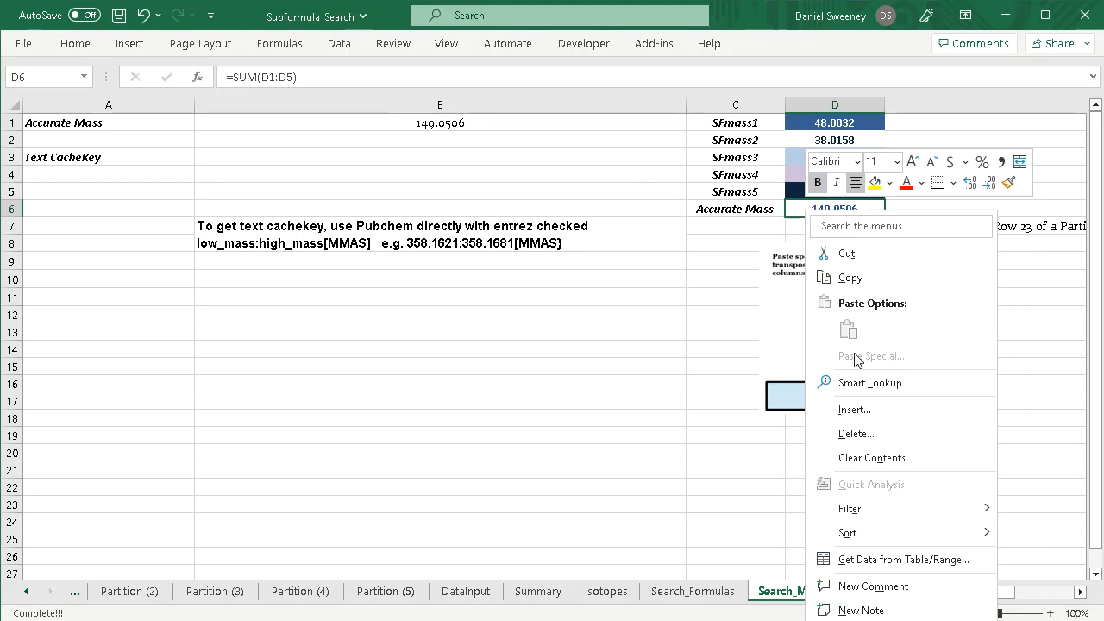
click(854, 278)
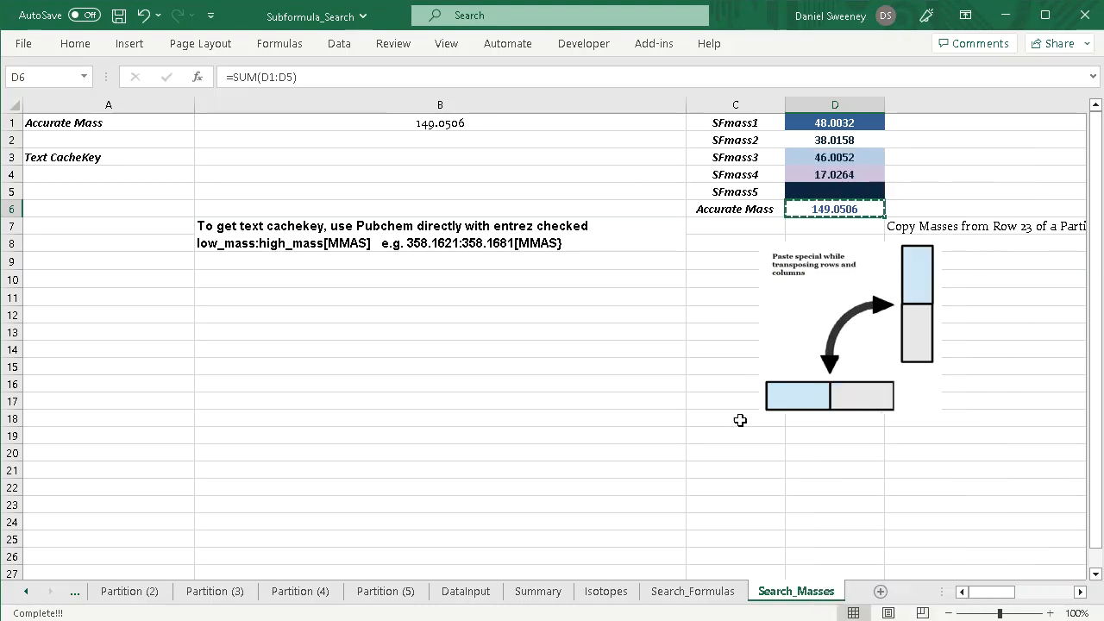
key(alt+Tab)
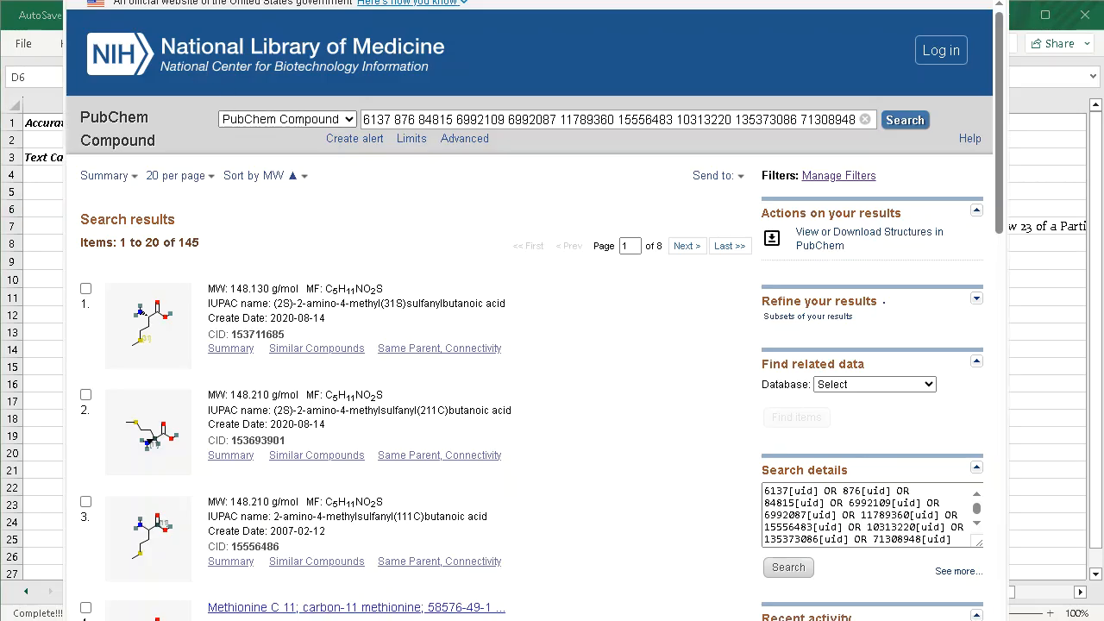
click(287, 1)
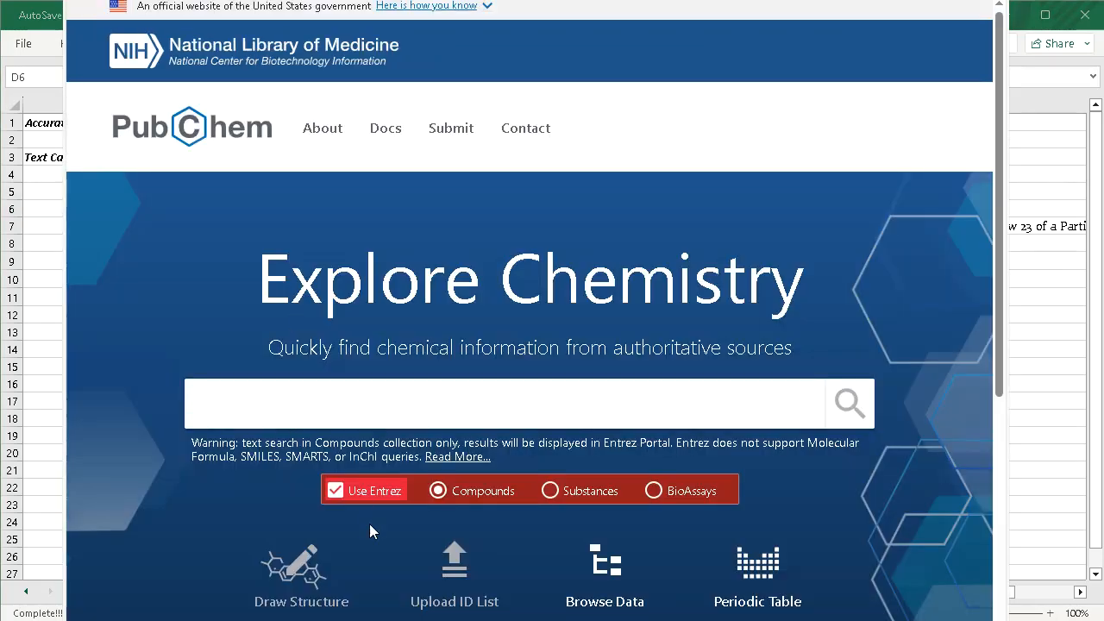
right_click(217, 405)
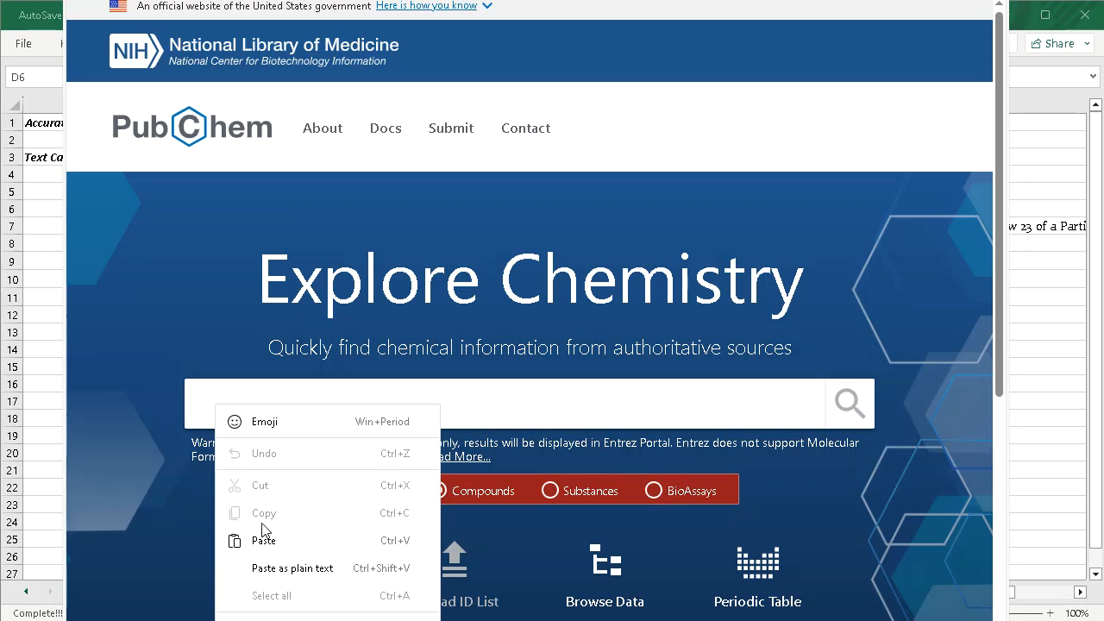
click(280, 571)
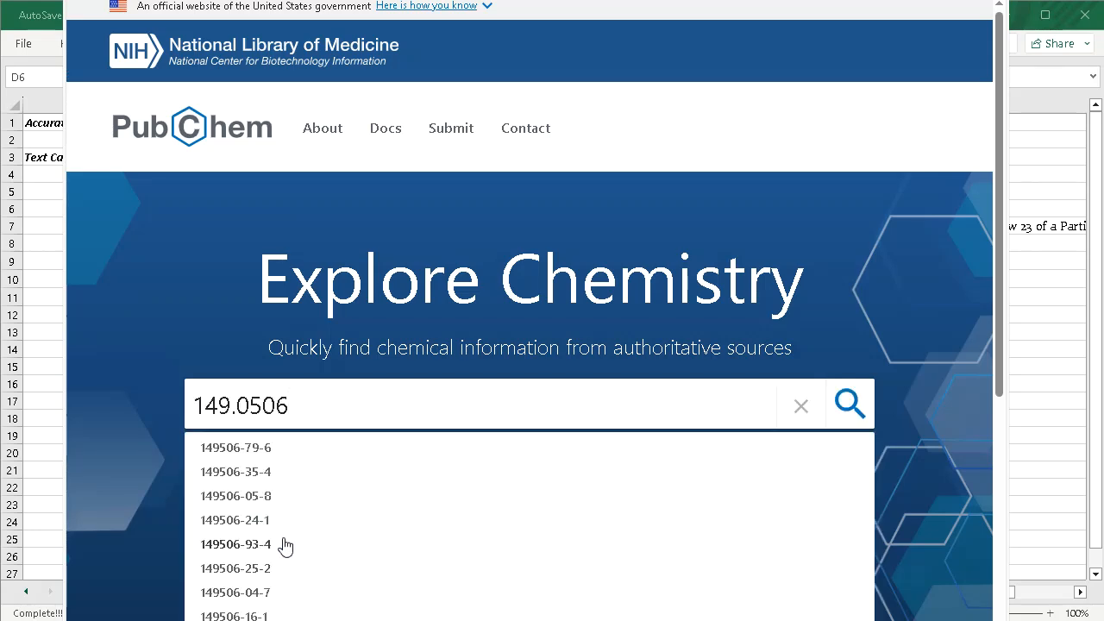
text(:)
key(ctrl+v)
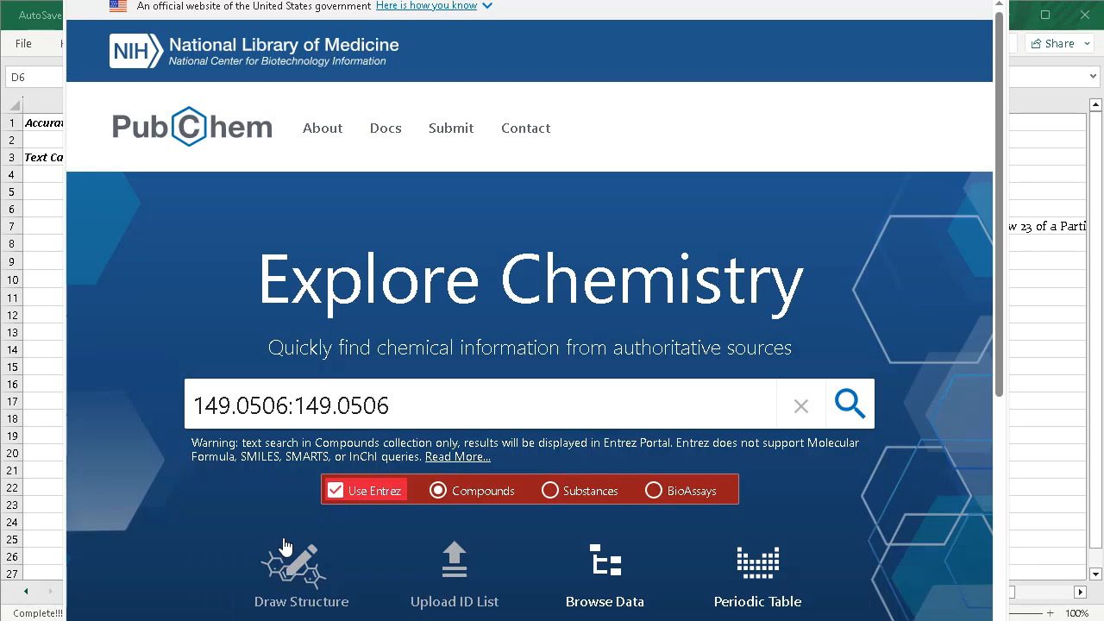
text([MMAS])
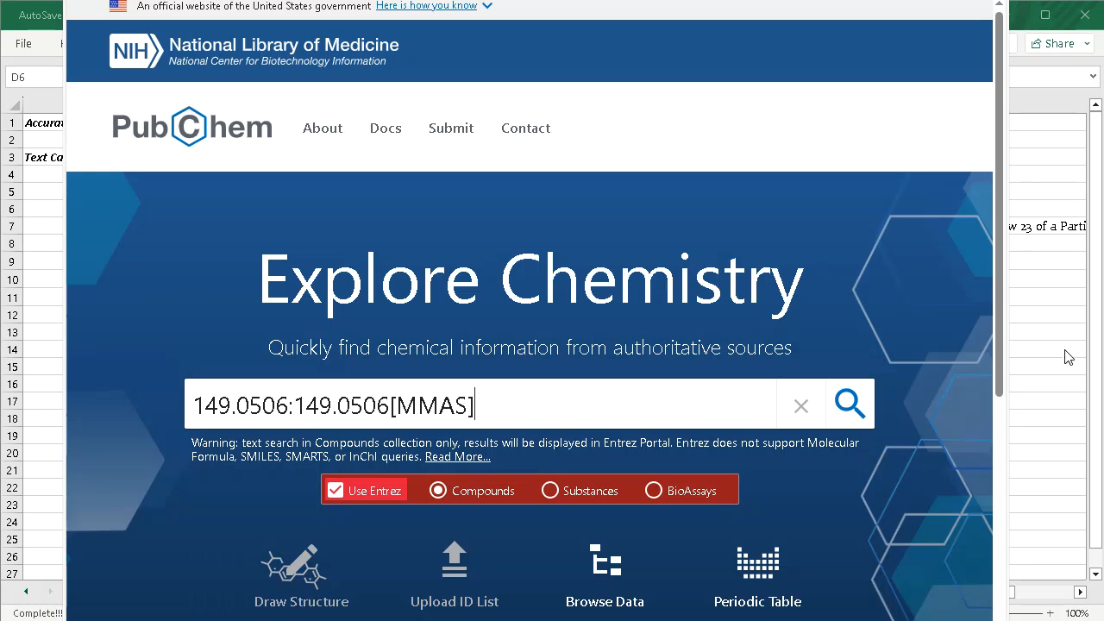
- Check the query example in the workbook, widen the PubChem mass range to 149.0476:149.0536[MMAS], and run the Entrez compound search
key(alt+Tab)
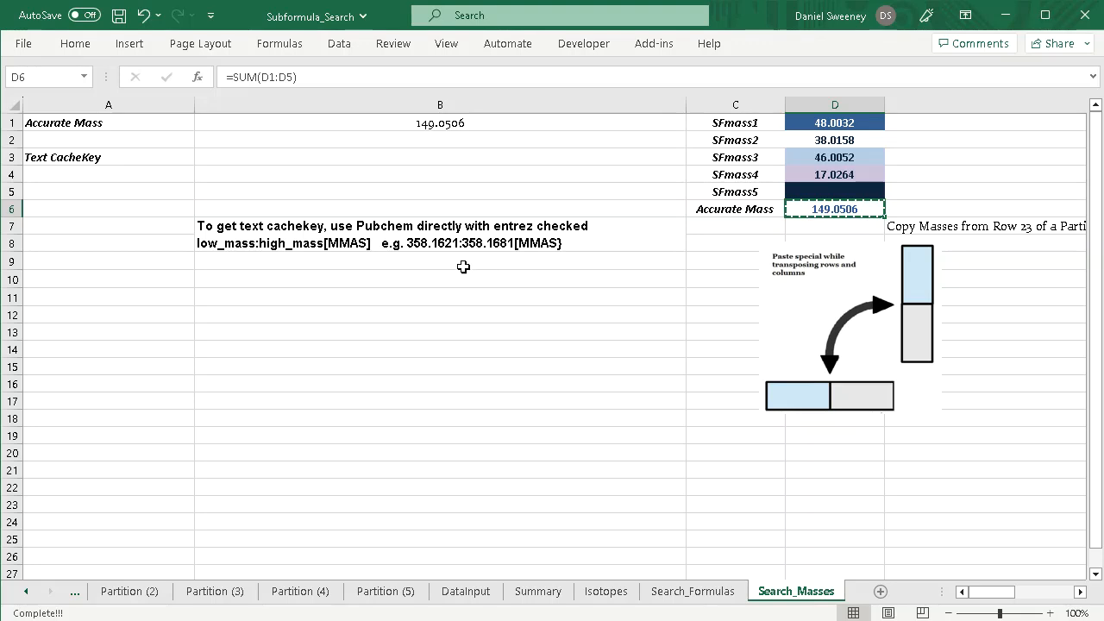
click(255, 620)
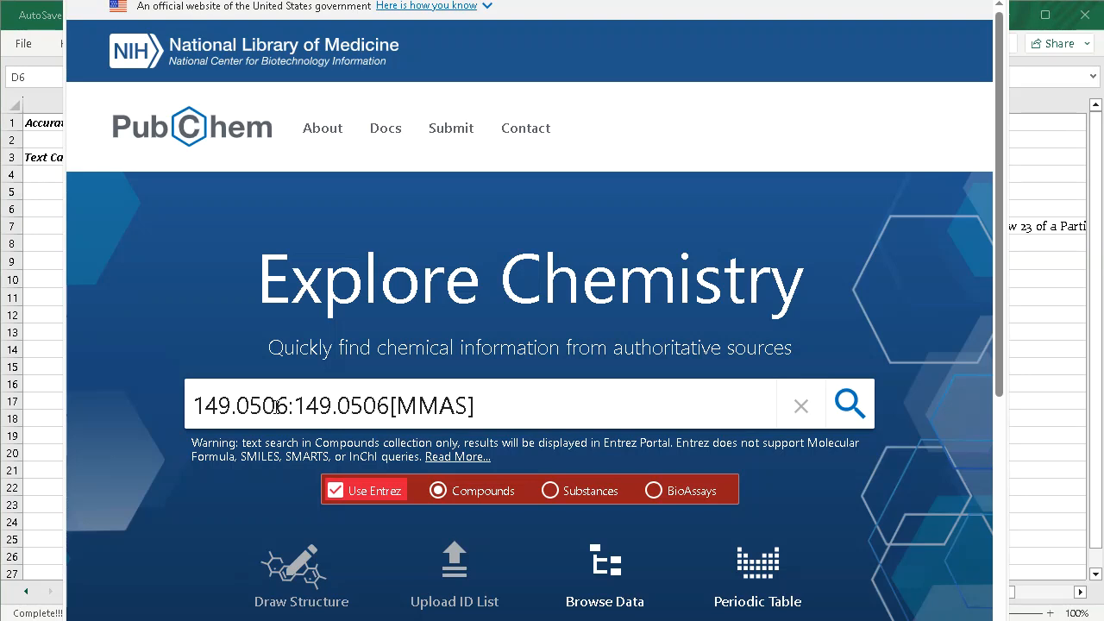
drag(275, 406, 256, 405)
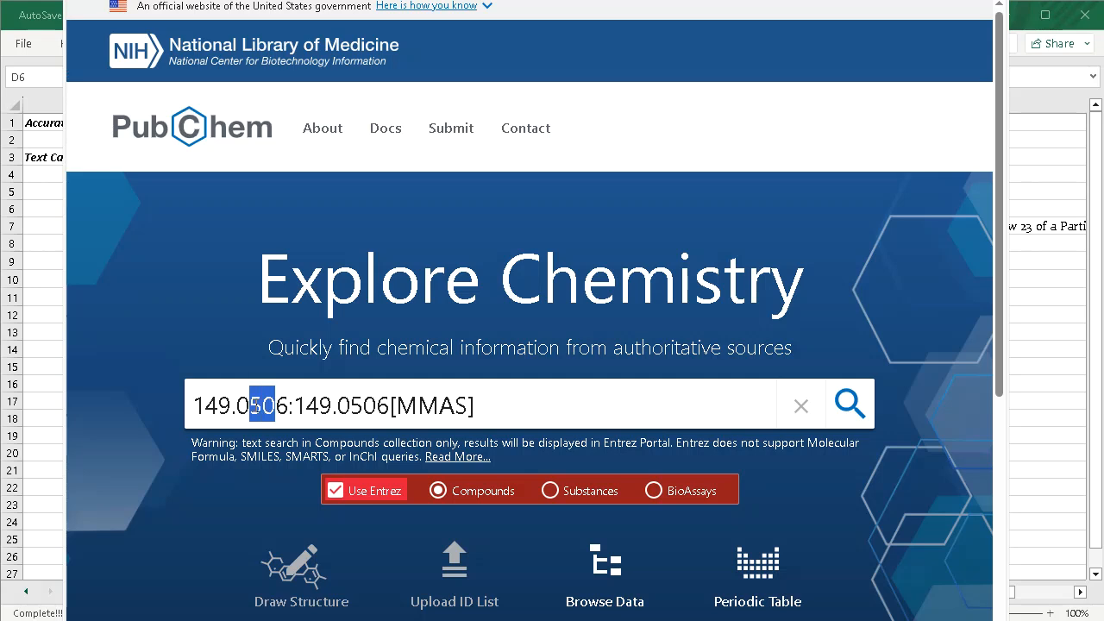
text(47)
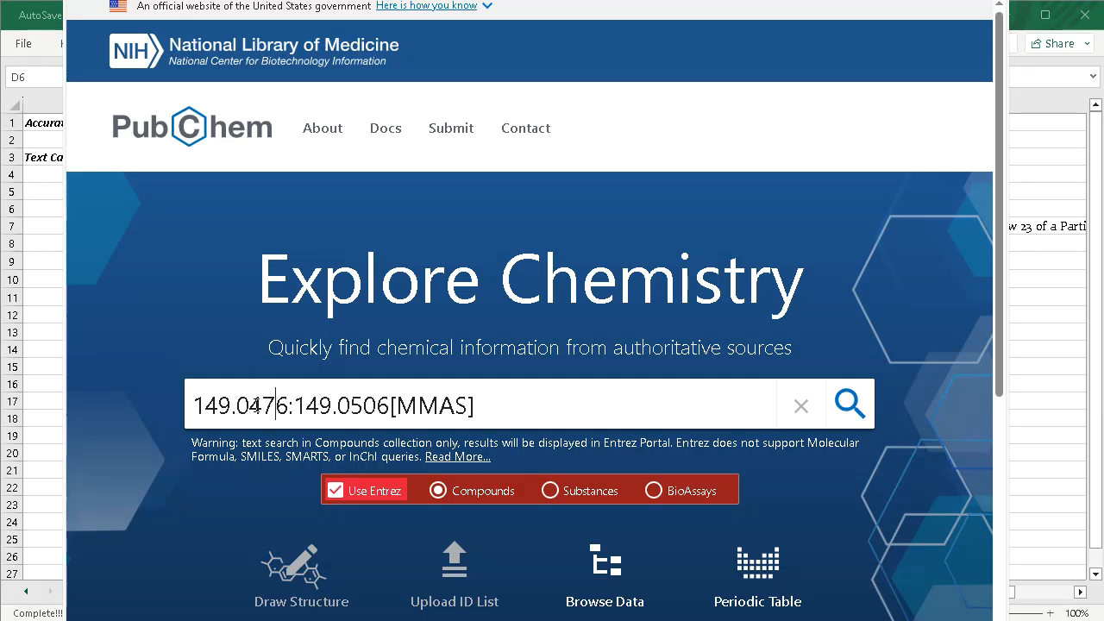
drag(363, 405, 375, 405)
text(3)
click(848, 405)
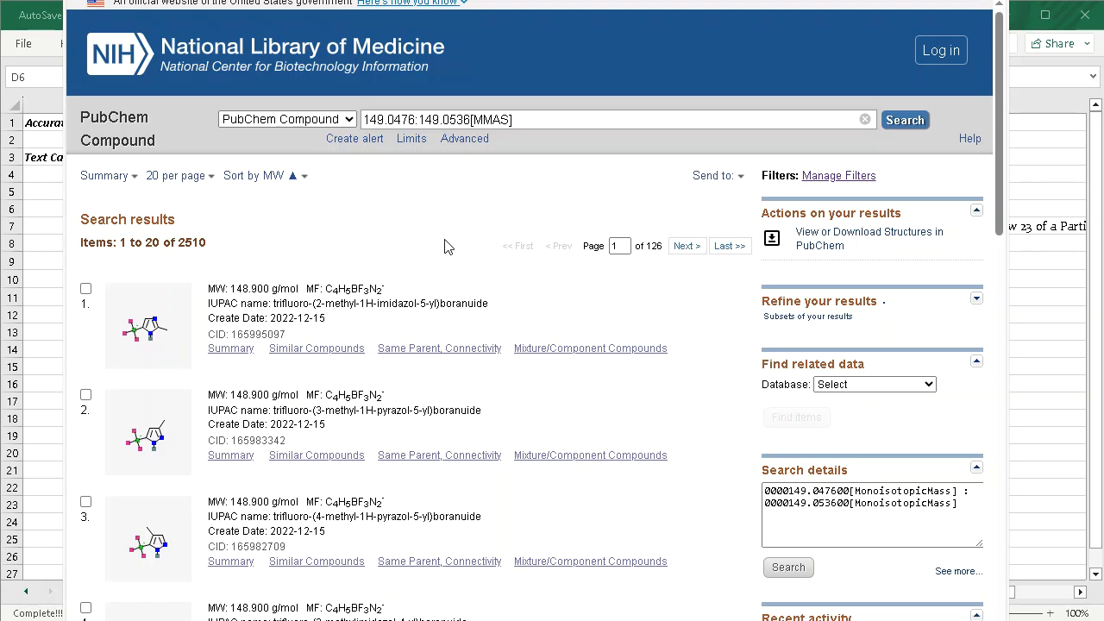
- Open the result structures in PubChem and copy their CacheKey into B3 of the Search_Masses sheet
click(862, 244)
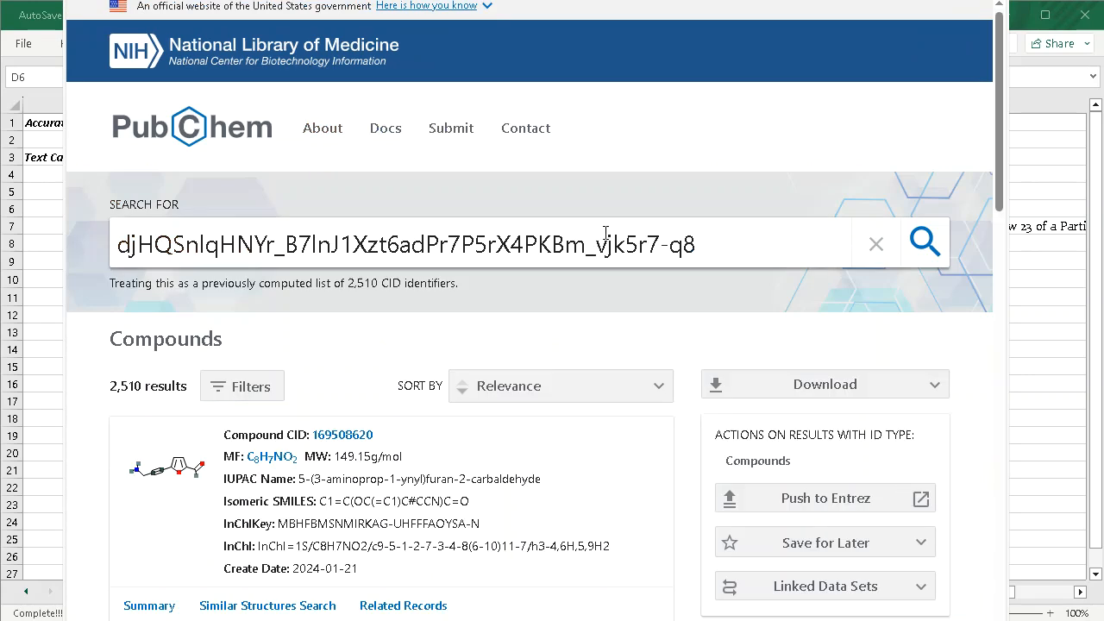
drag(697, 245, 113, 245)
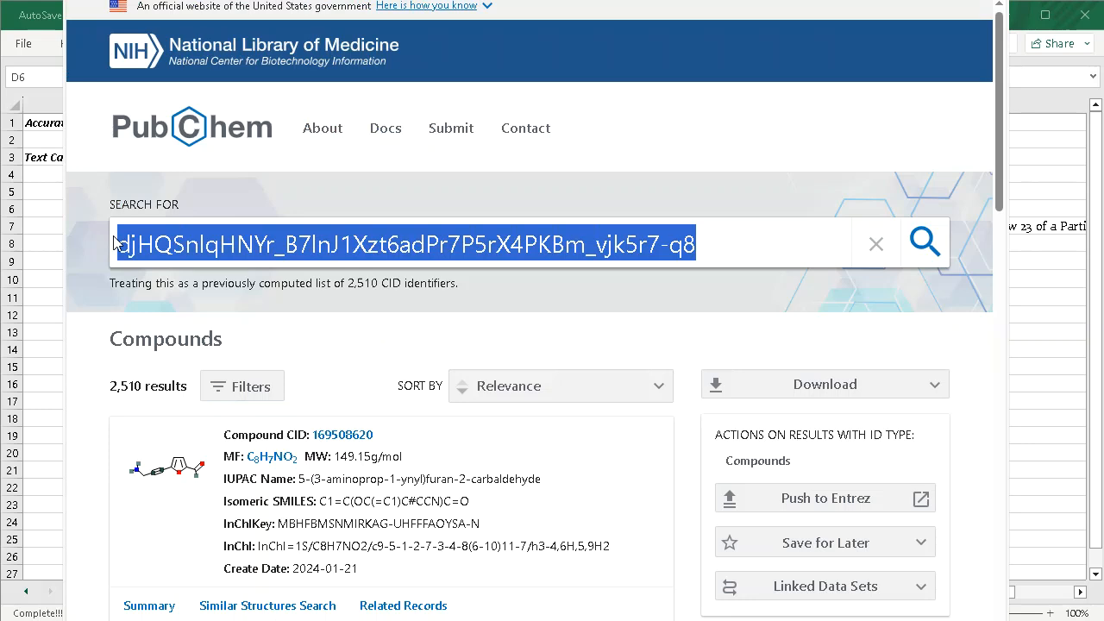
right_click(270, 245)
click(319, 327)
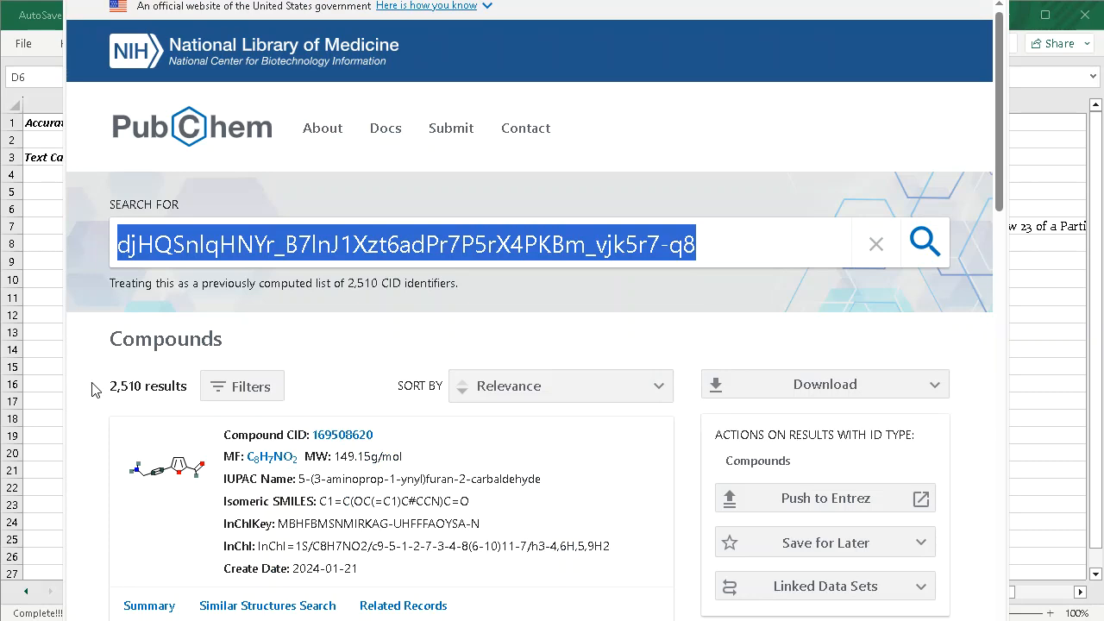
click(48, 368)
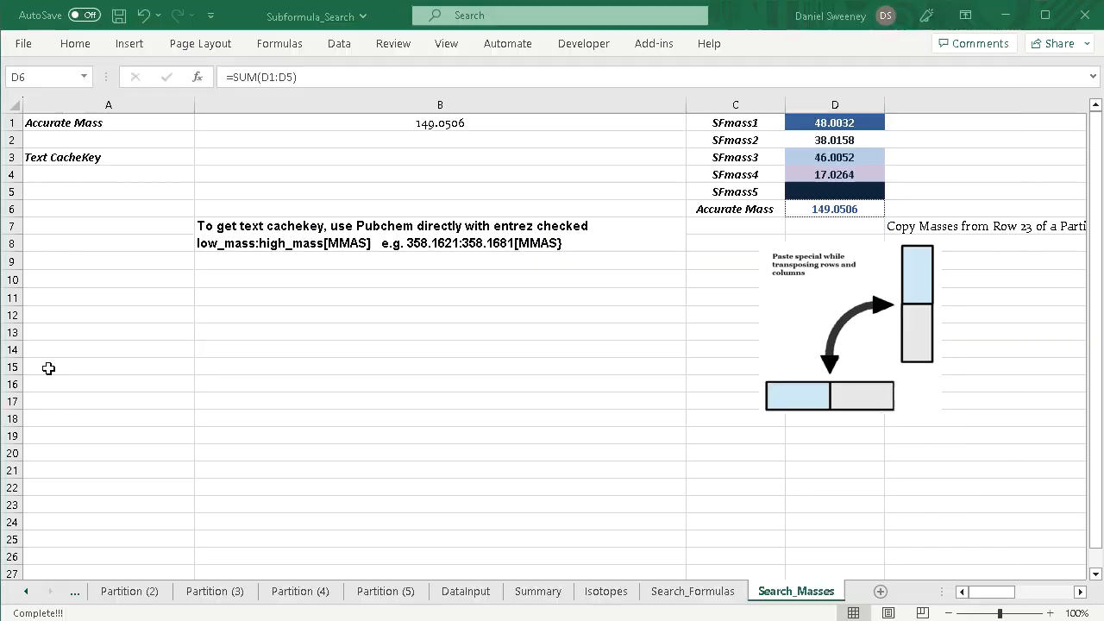
click(273, 157)
right_click(273, 157)
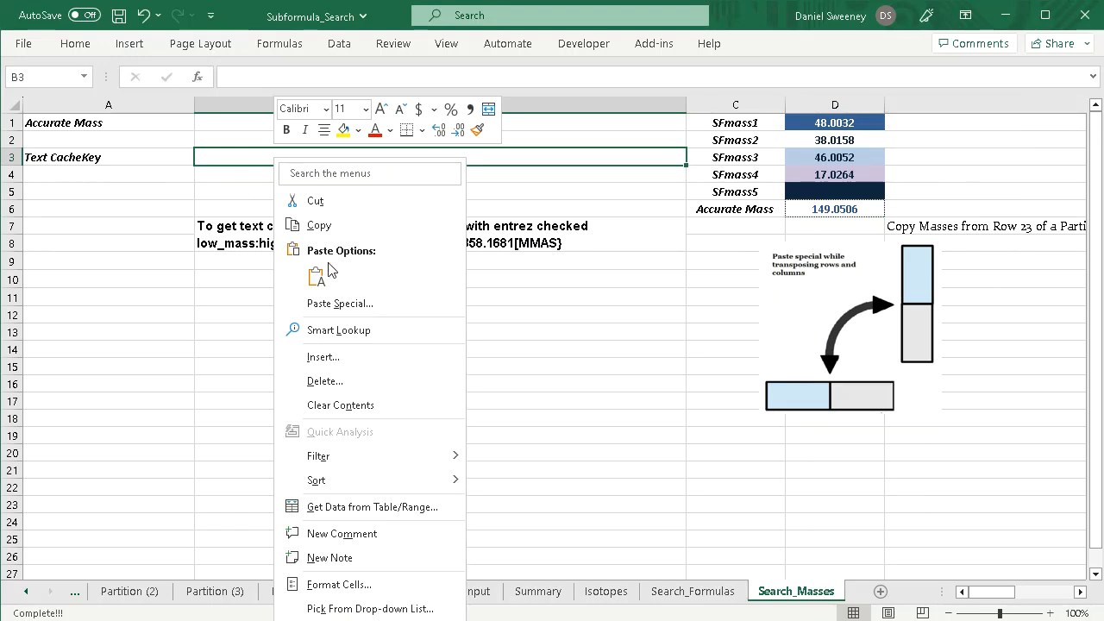
click(317, 278)
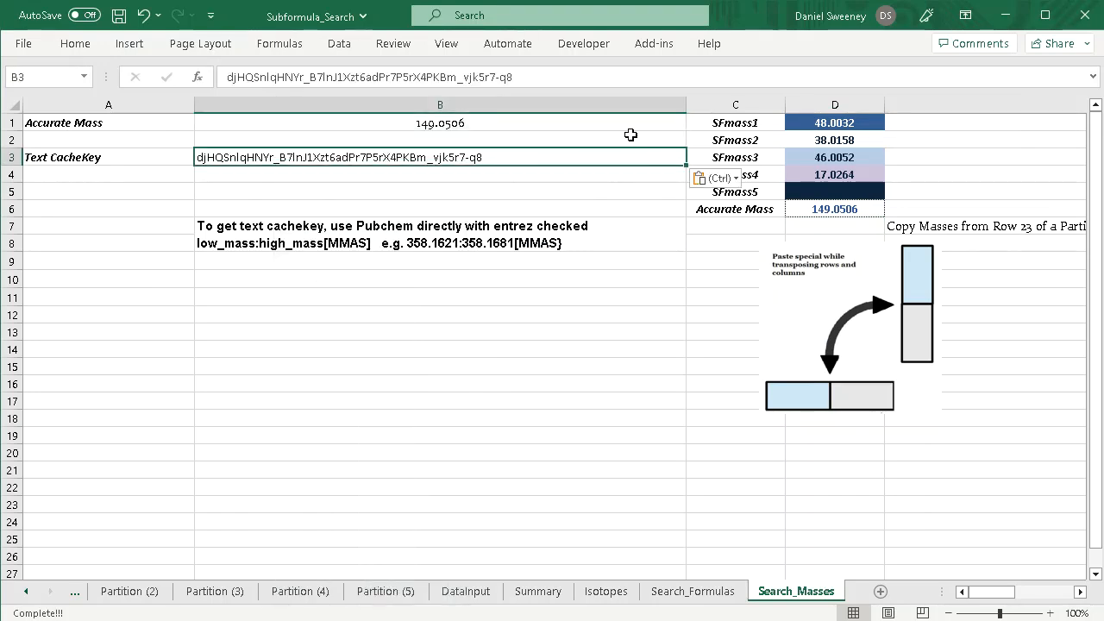
- Run the custom add-in mass search with the CacheKey, copy the full returned CID list from the browser, and return to the workbook
click(648, 44)
click(30, 68)
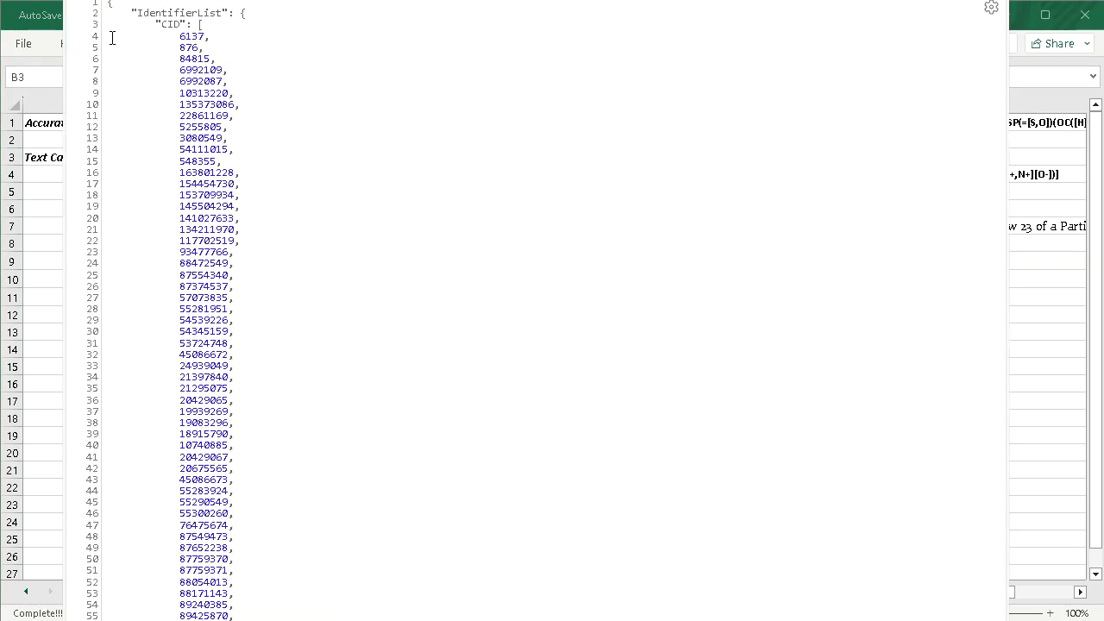
drag(109, 37, 176, 619)
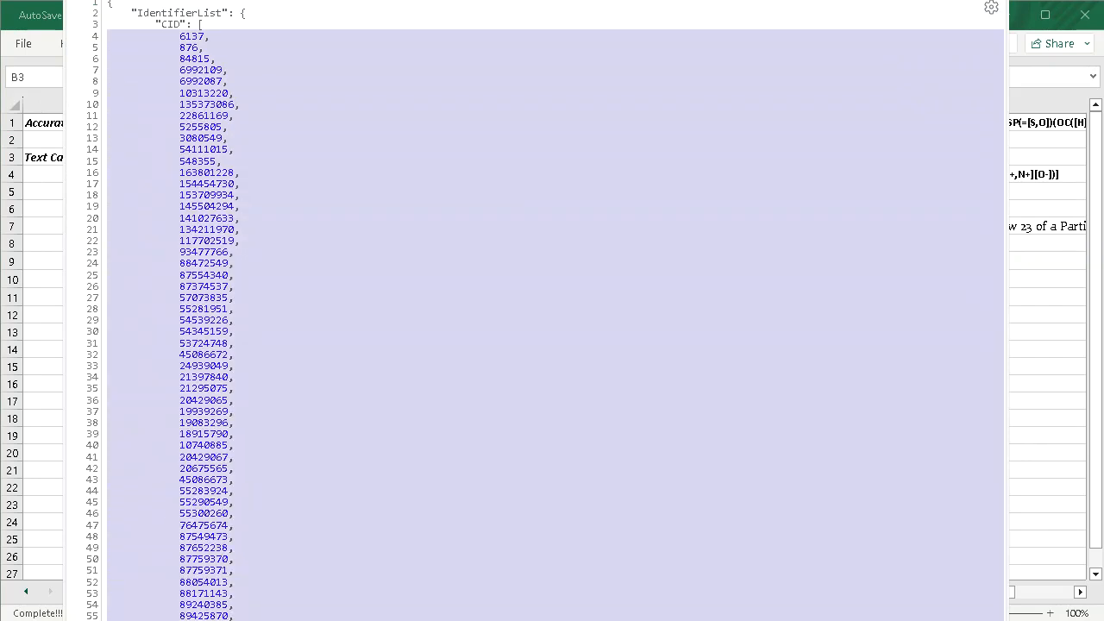
right_click(213, 475)
click(264, 547)
click(38, 352)
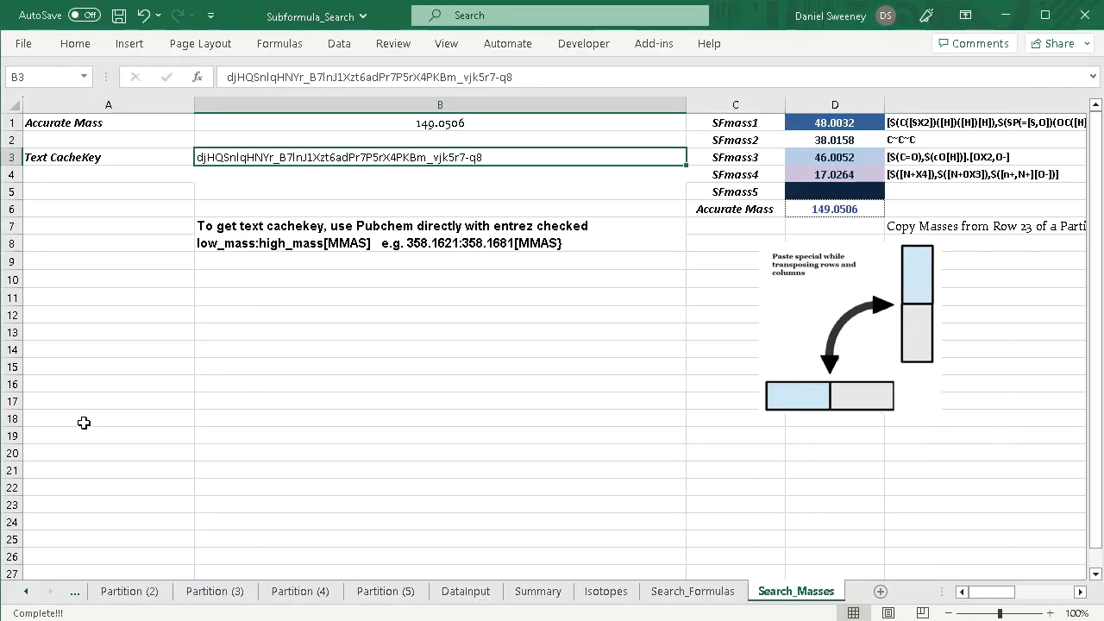
- Paste the copied CID list into Sheet1 starting at B1 and widen column B to fit the numbers
click(27, 592)
click(27, 592)
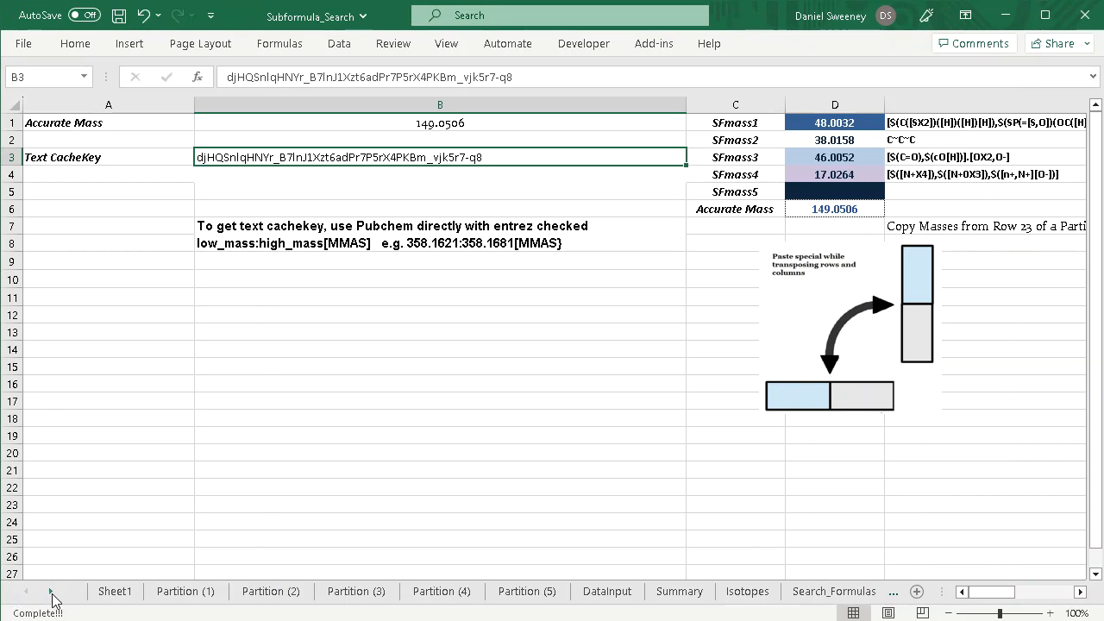
click(115, 591)
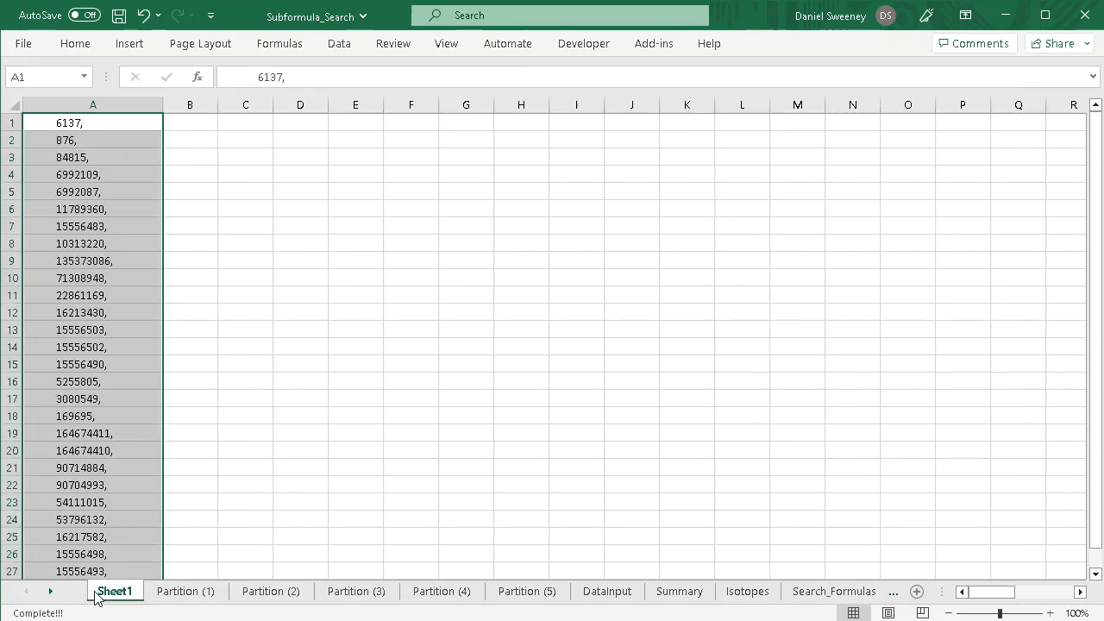
click(211, 120)
right_click(212, 121)
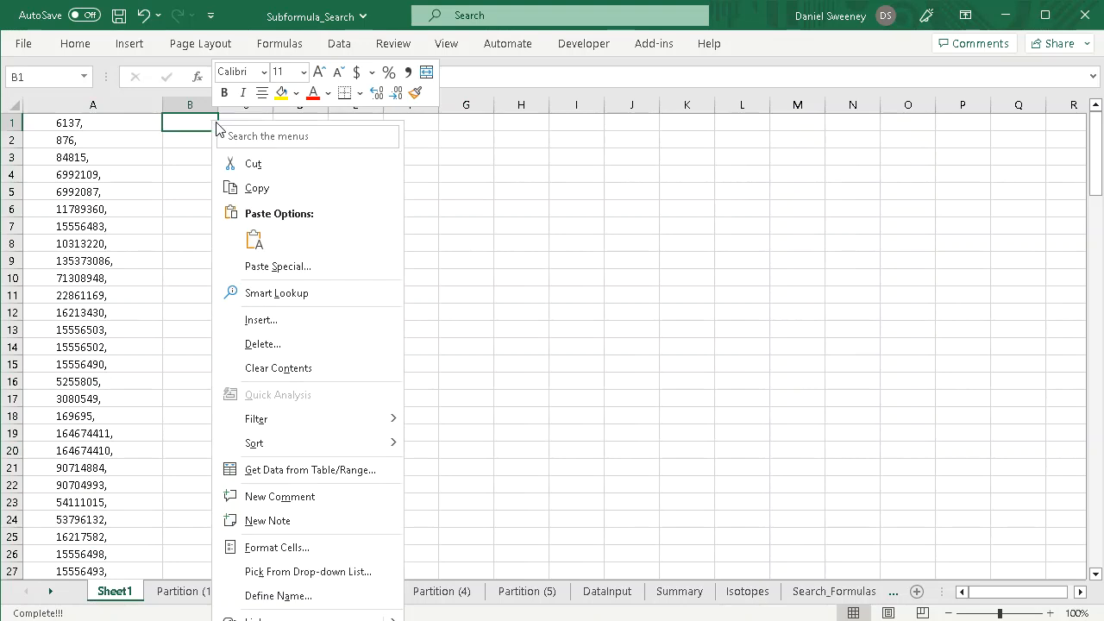
click(252, 243)
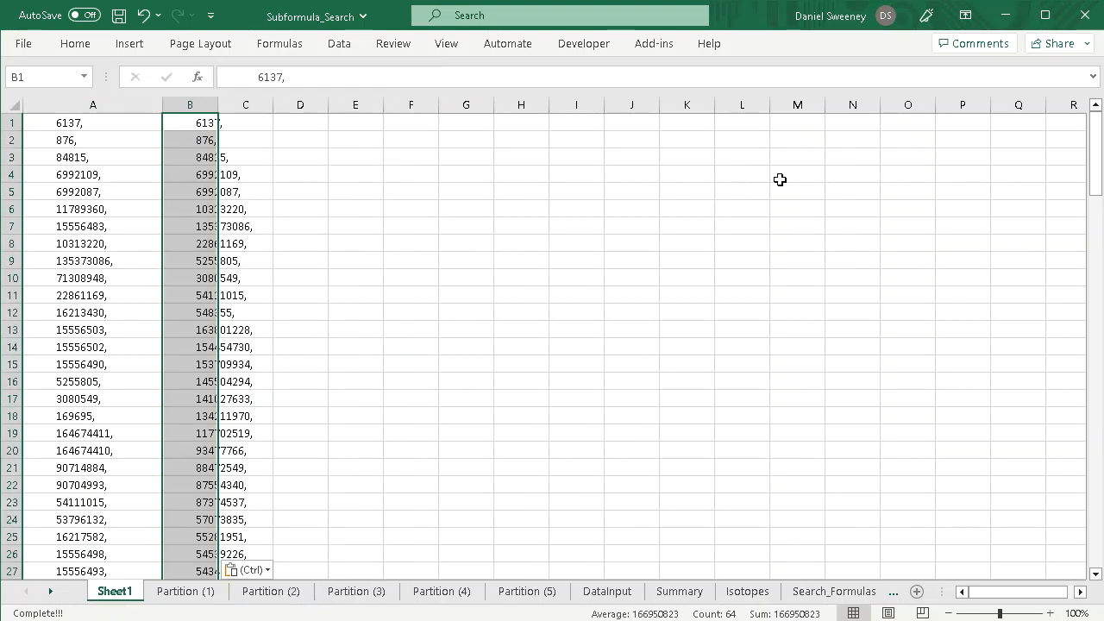
drag(218, 105, 272, 118)
- Compare the two CID lists in Sheet1, then copy the first ten CIDs of the mass search list, B1:B10
drag(1095, 181, 1095, 295)
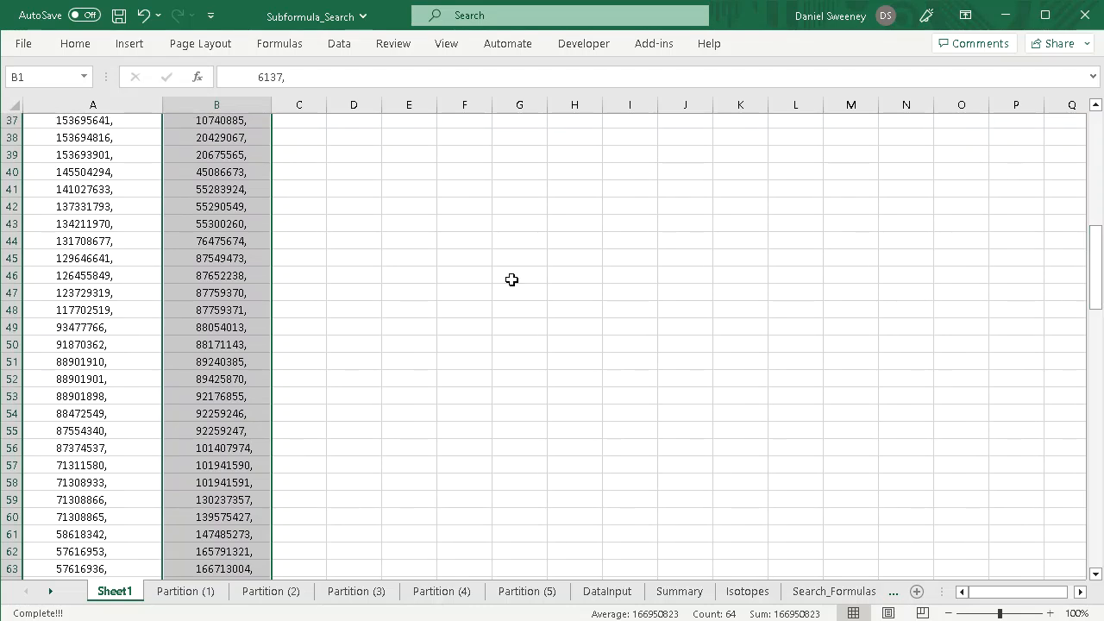
click(262, 294)
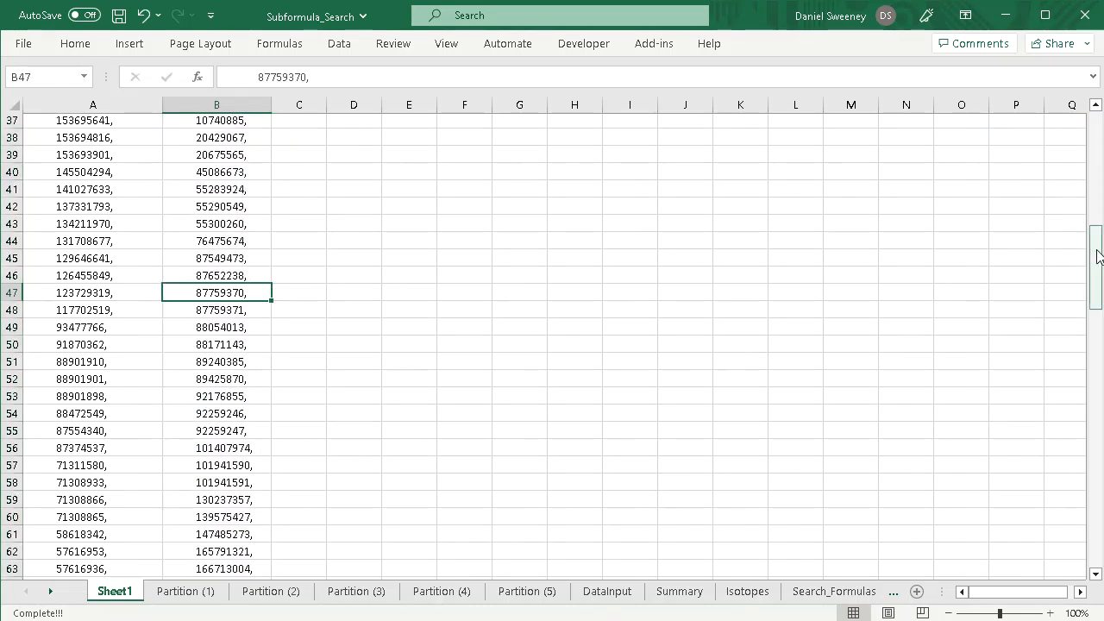
click(1098, 255)
click(1100, 256)
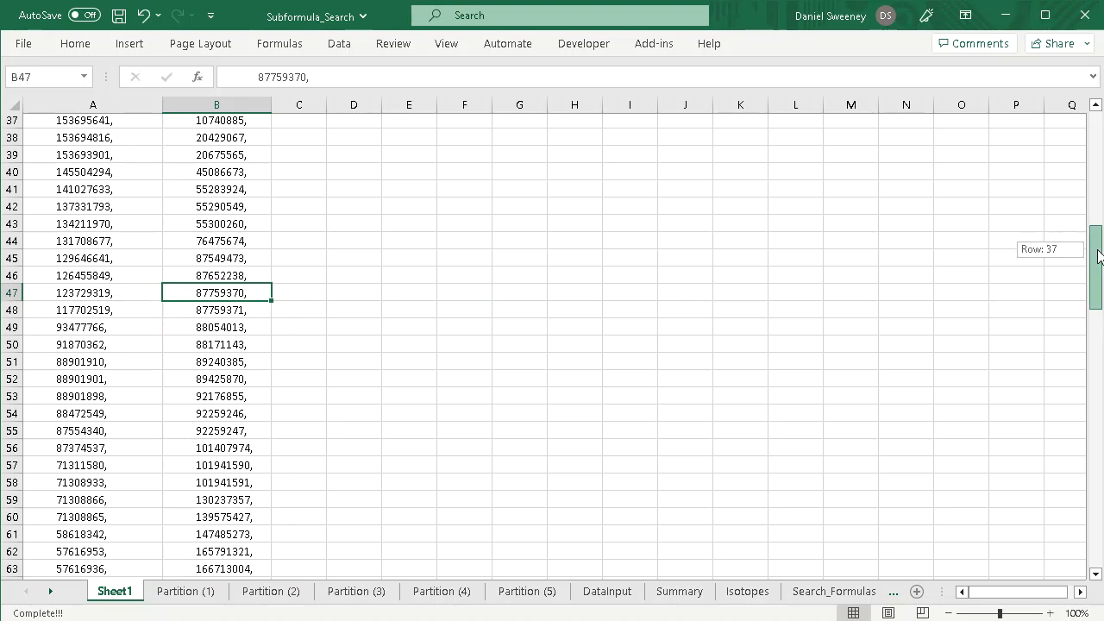
drag(1100, 256, 1070, 87)
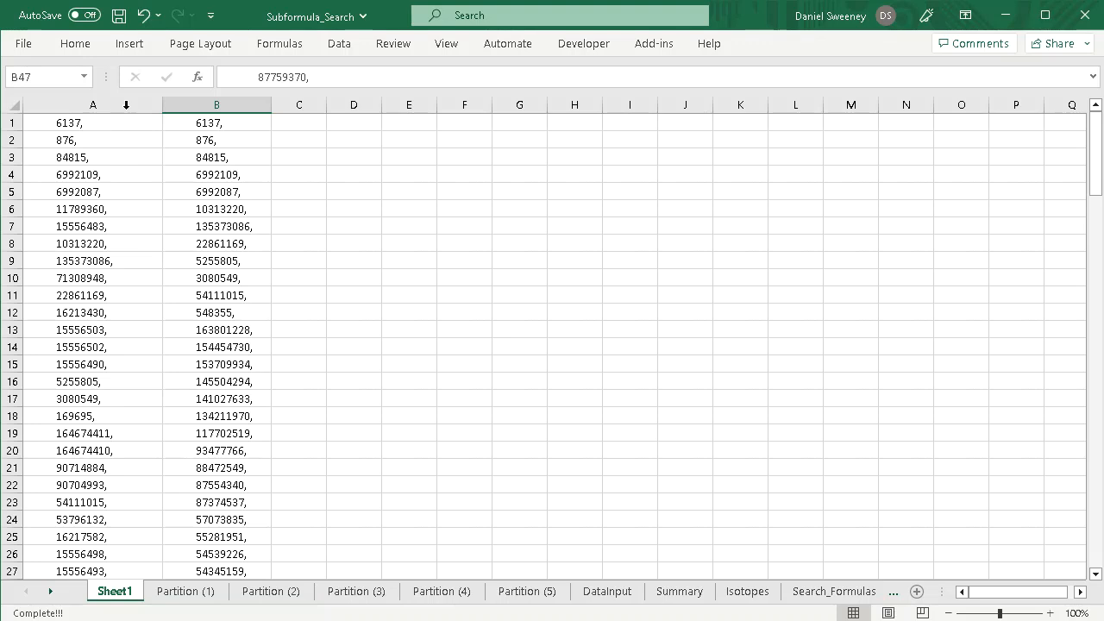
click(239, 129)
key(ctrl+v)
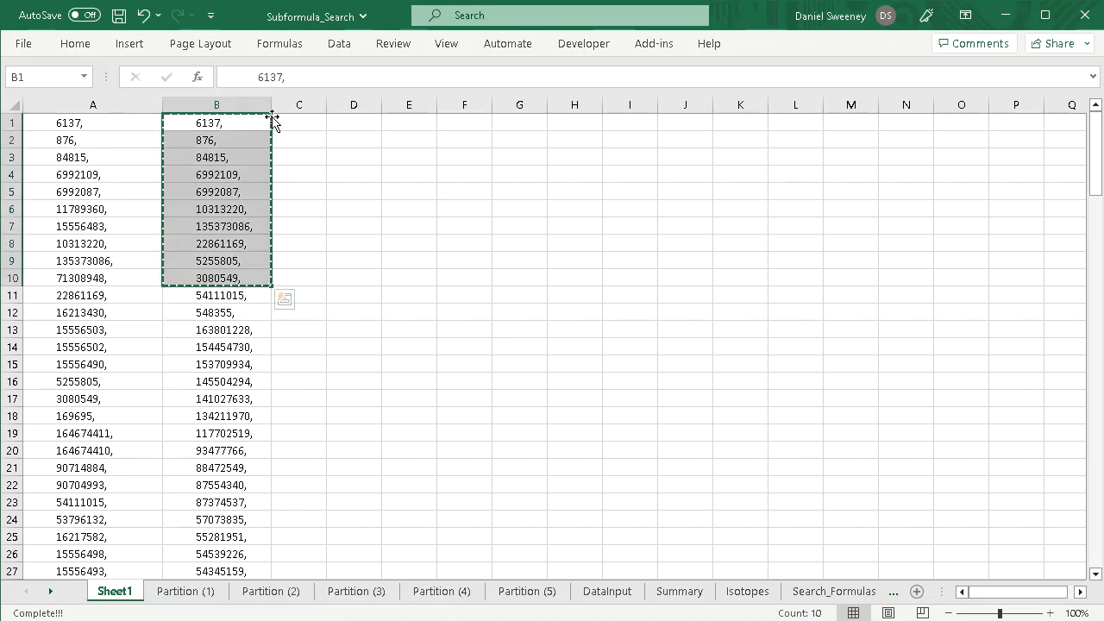